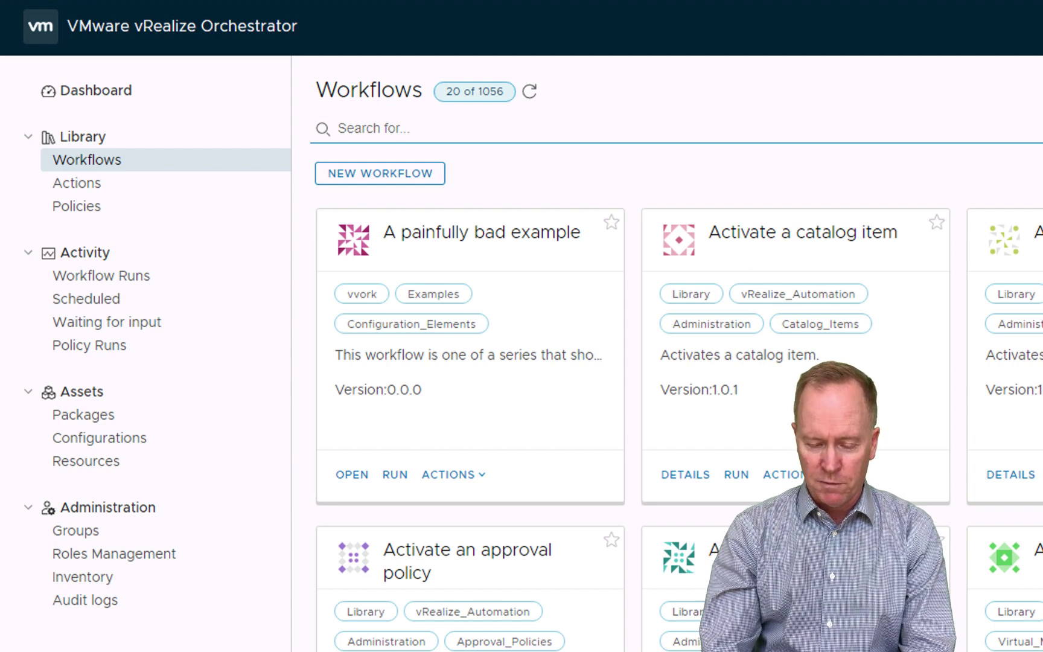
Search the workflow library for Another
left_click(687, 136)
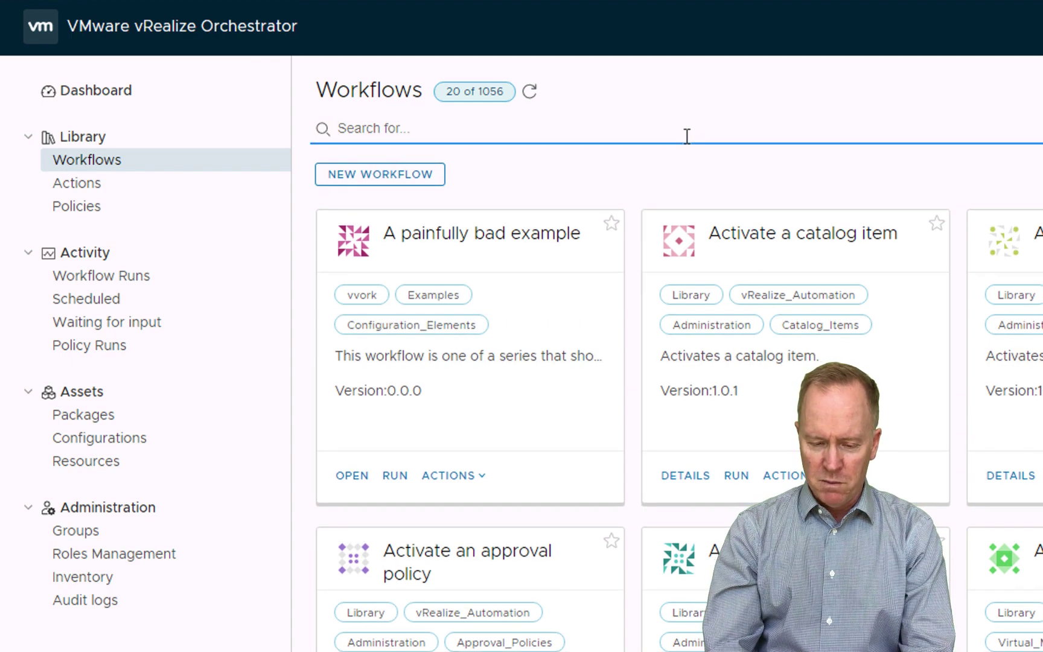
type("And")
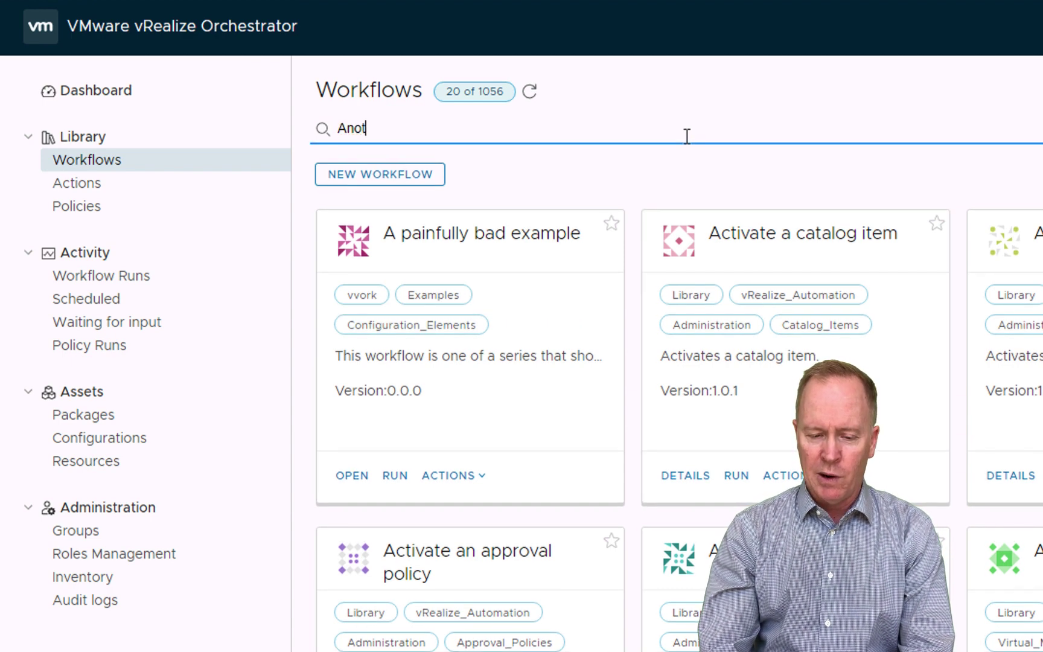
type("ther")
key("Return")
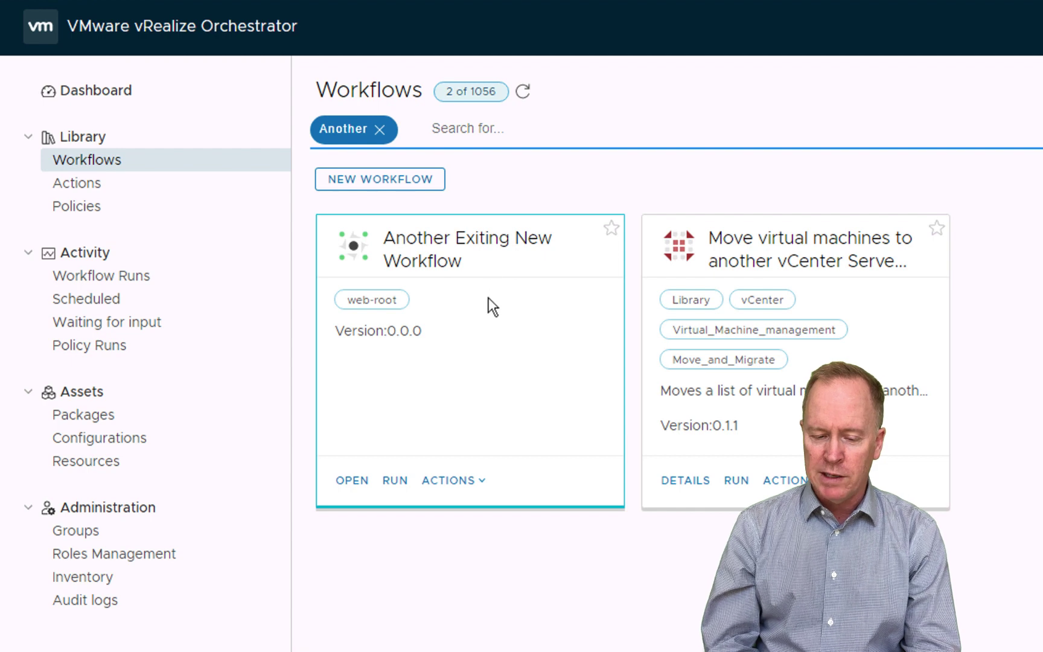
Remove the current filter and search the workflow library for Exciting
left_click(381, 129)
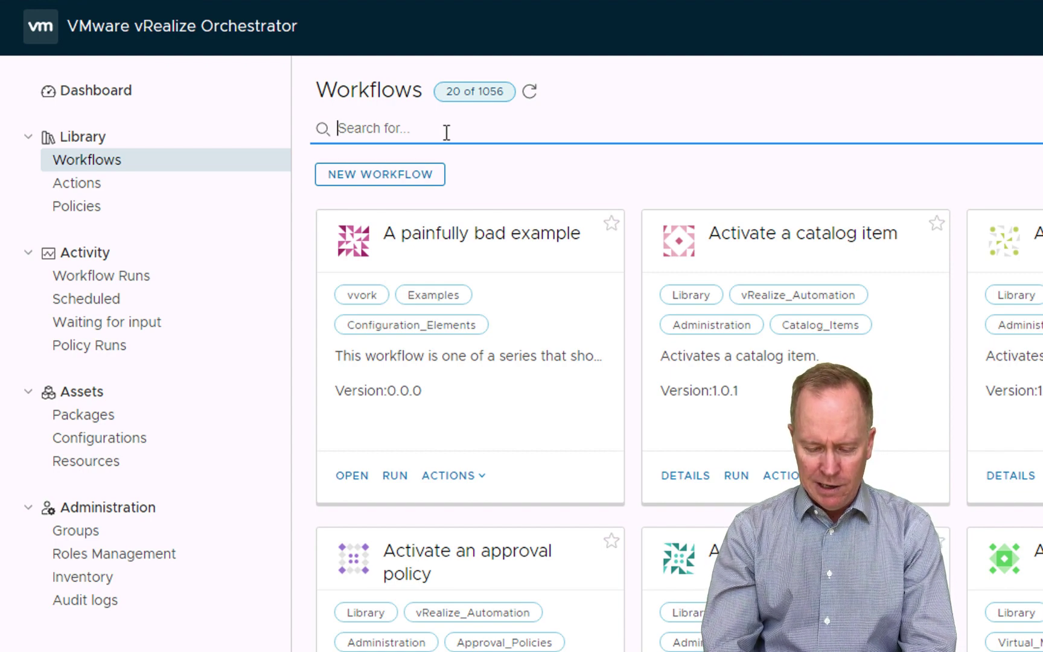
type("Ex")
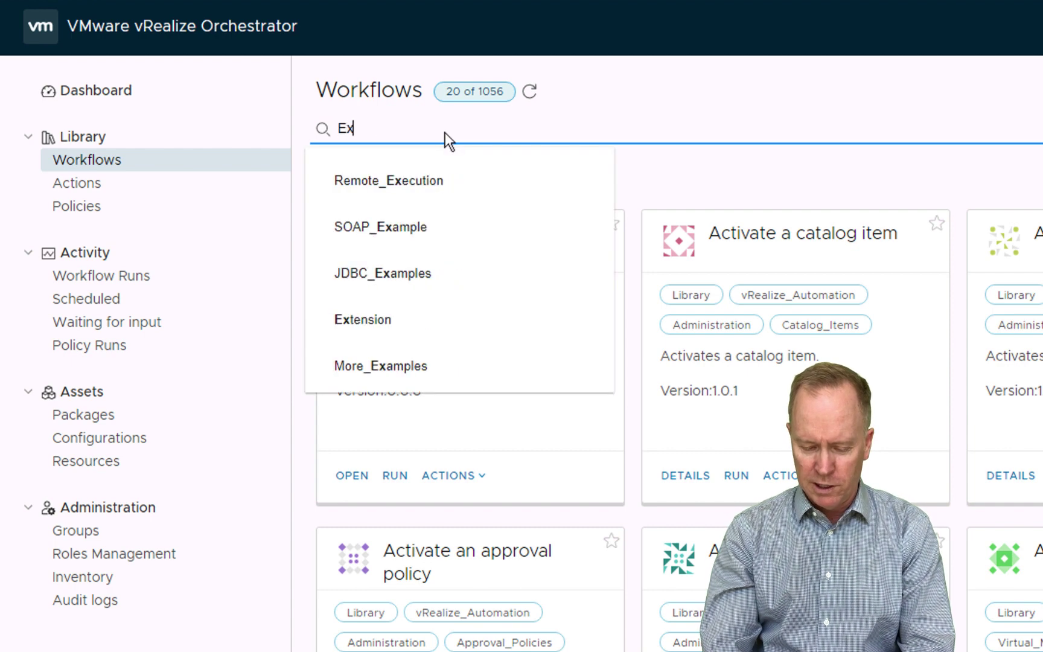
type("citing")
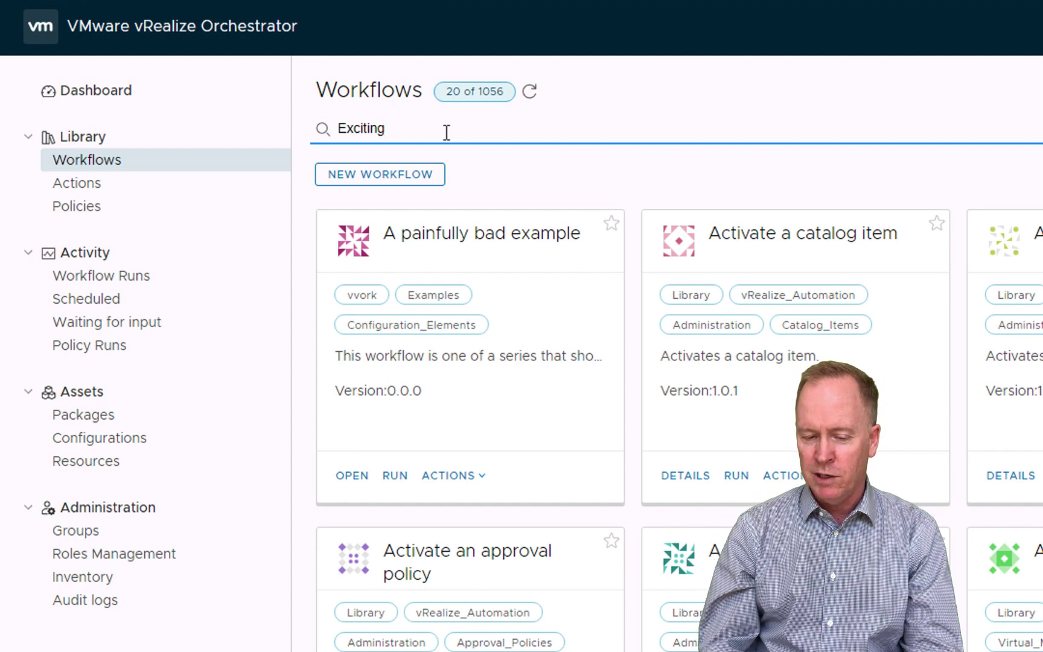
key("Return")
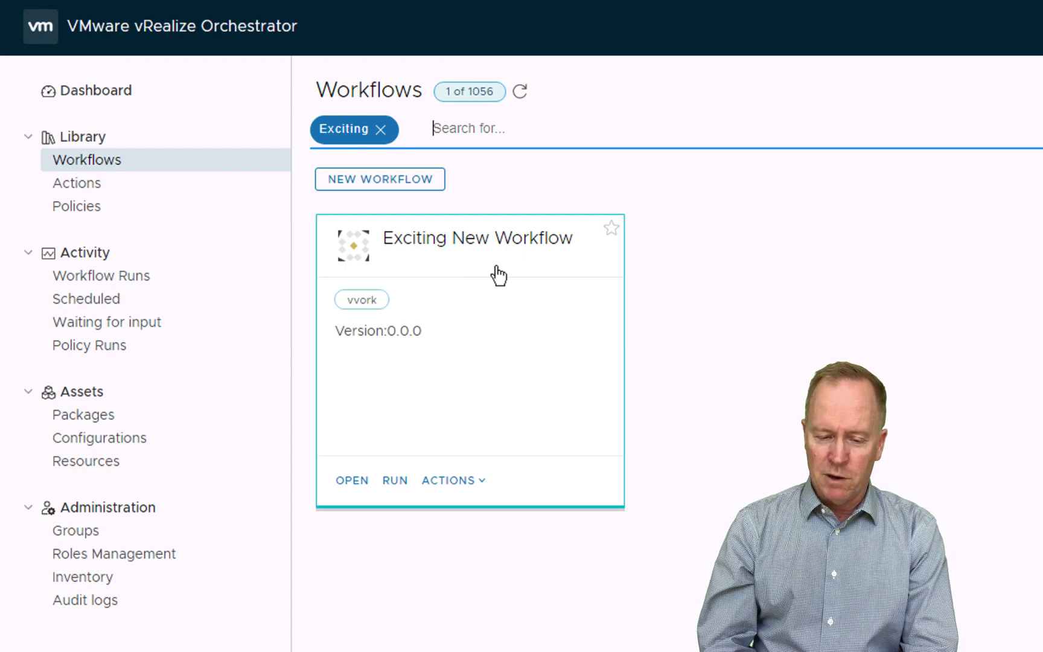
Replace the Exciting filter with a search for Another Exiting Workflow
left_click(382, 130)
type("A")
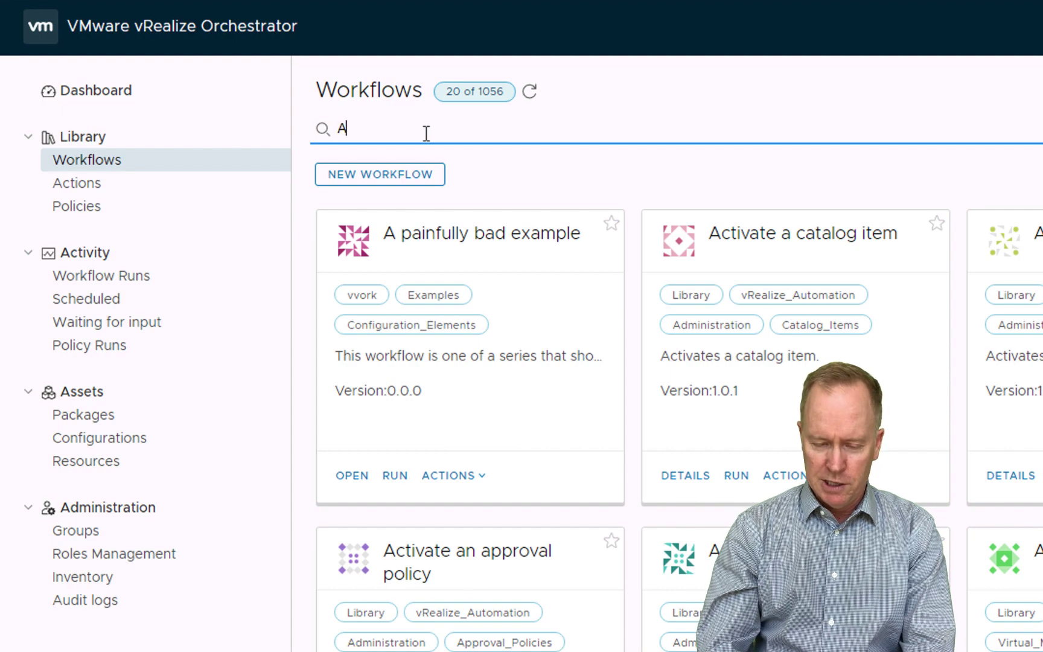
type("nother Exiting")
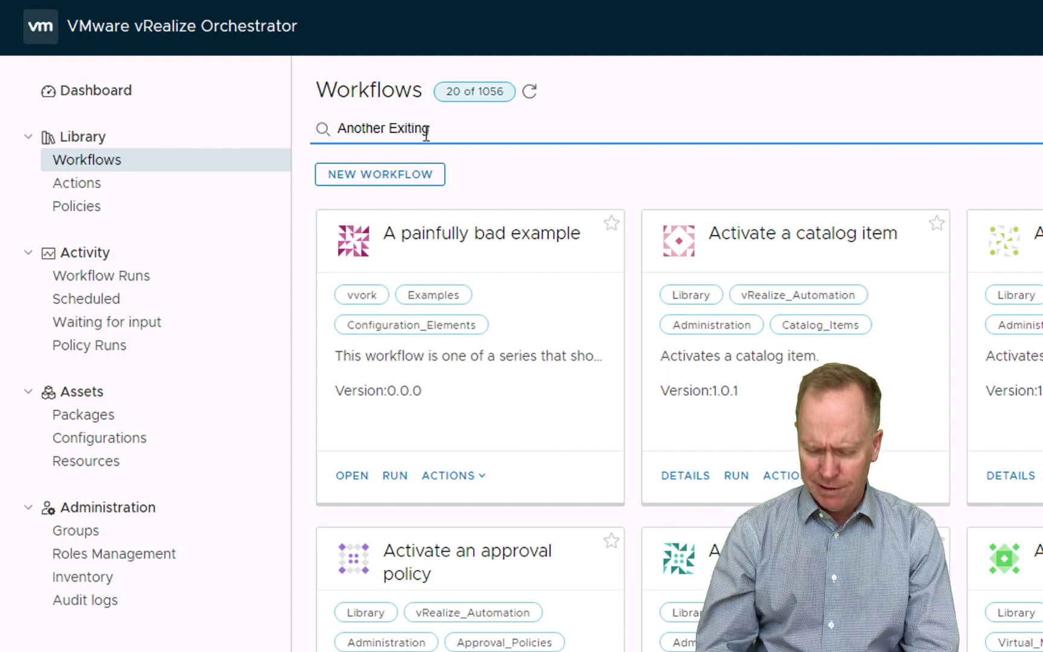
type(" Workf")
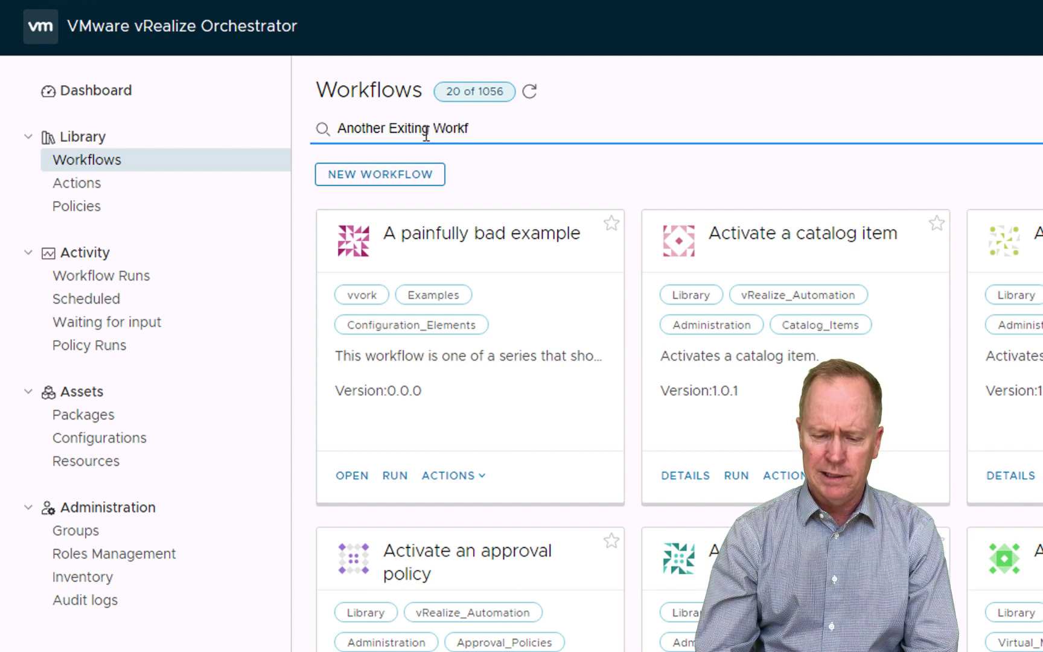
type("low")
key("Return")
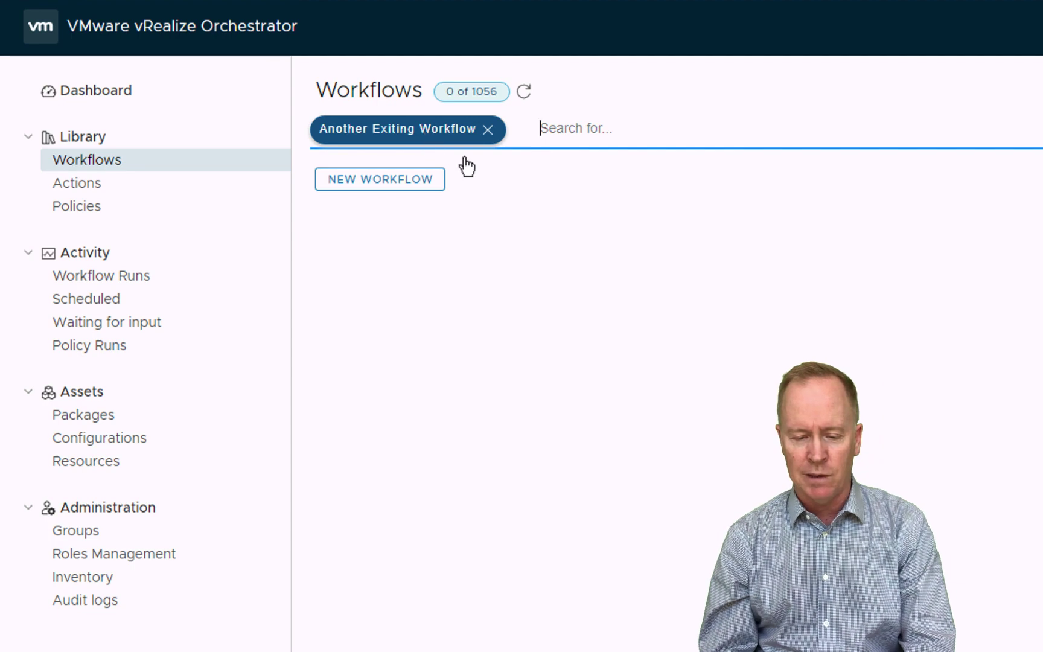
Remove the full-phrase filter and search the workflows for just Another
left_click(489, 131)
type("Another")
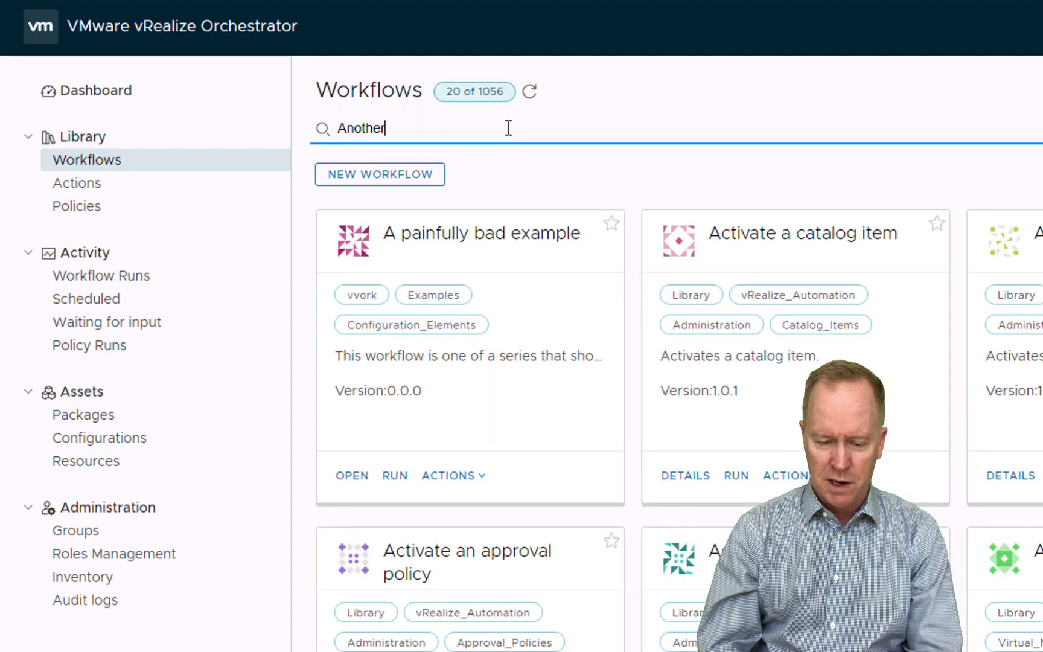
key("Return")
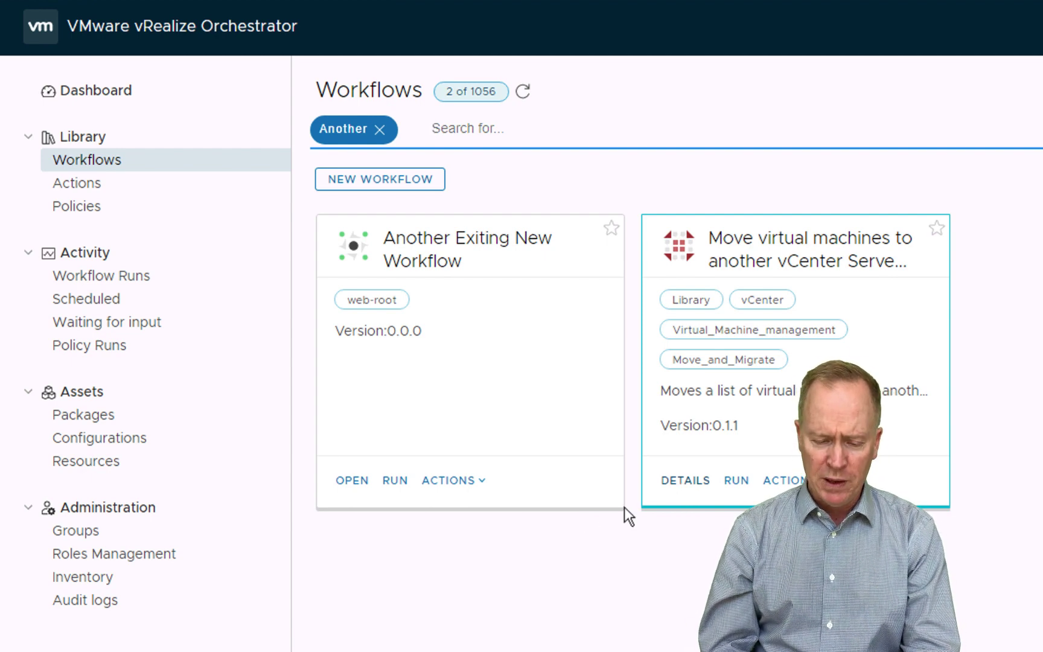
Open Another Exiting New Workflow and correct its name to Another Exciting New Workflow
left_click(354, 486)
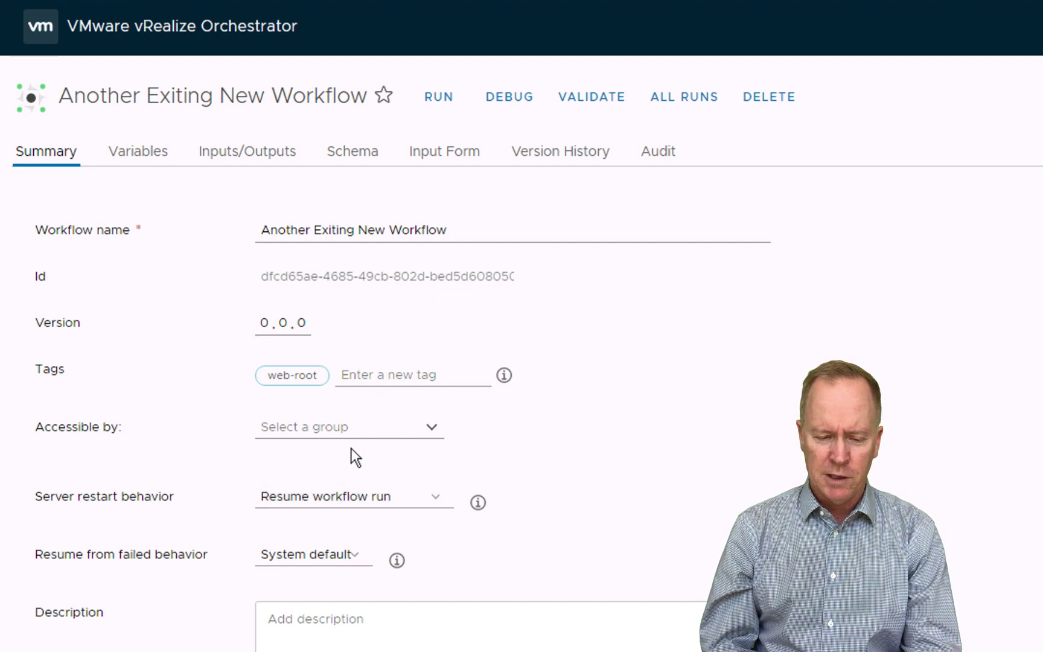
left_click(324, 230)
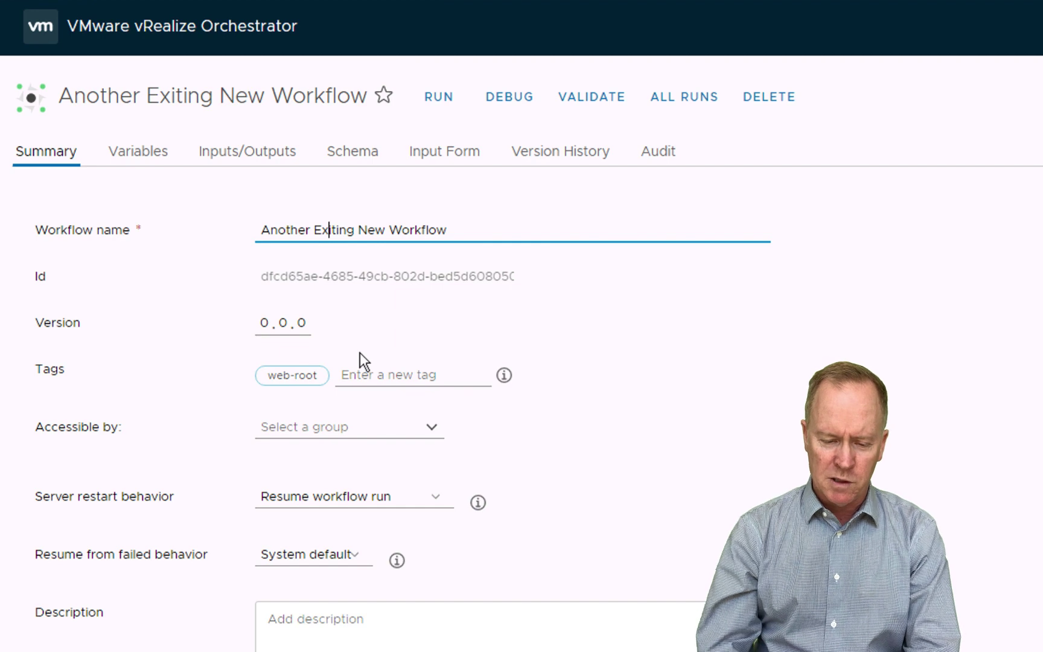
type("c")
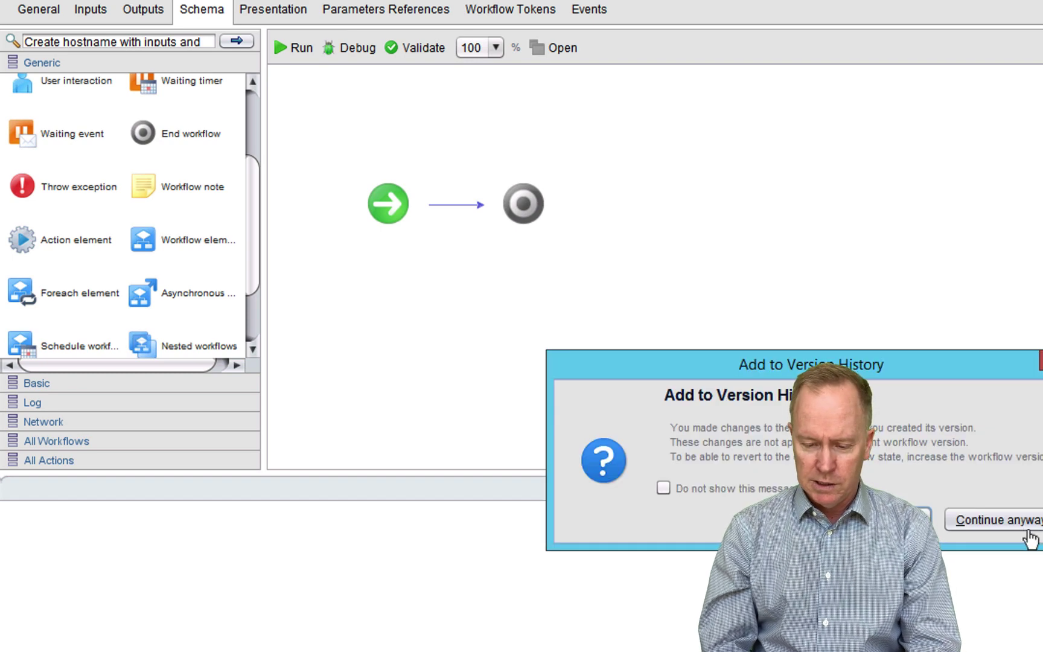
In the legacy Orchestrator client, continue past the version history prompt without increasing the workflow version
left_click(1029, 534)
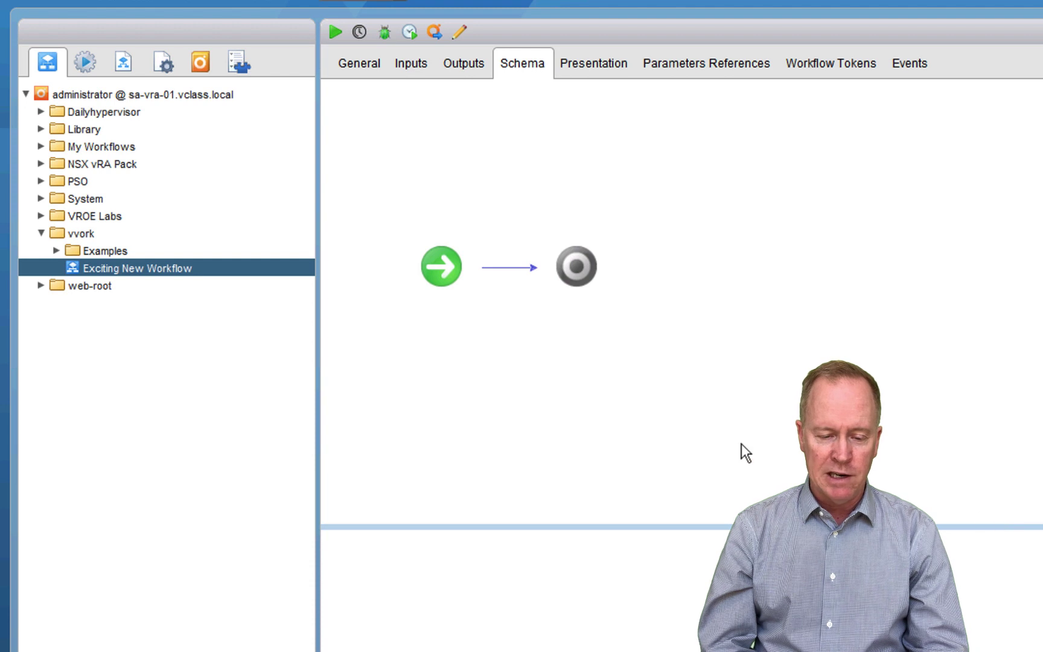
Collapse the whole workflow tree, and expand it again down to the contents of the vvork folder
left_click(39, 229)
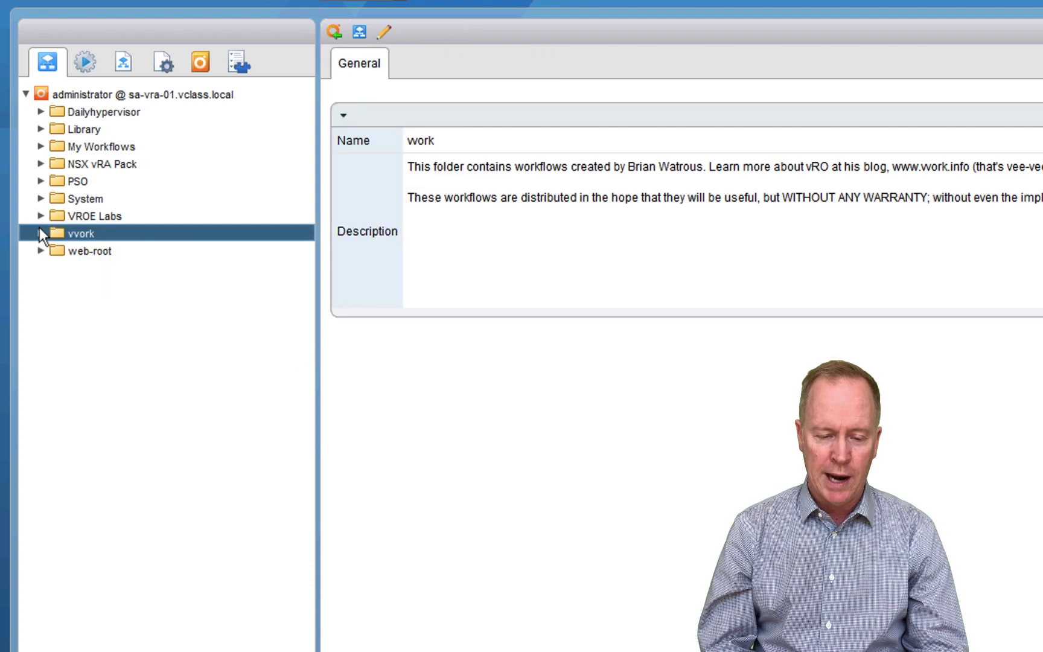
left_click(25, 94)
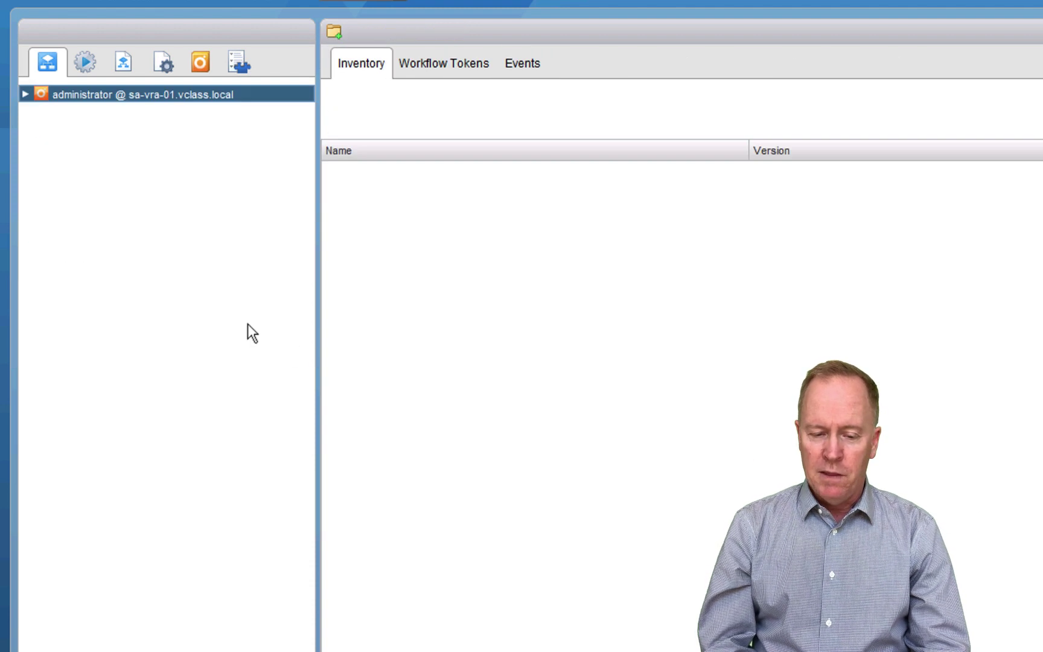
left_click(24, 94)
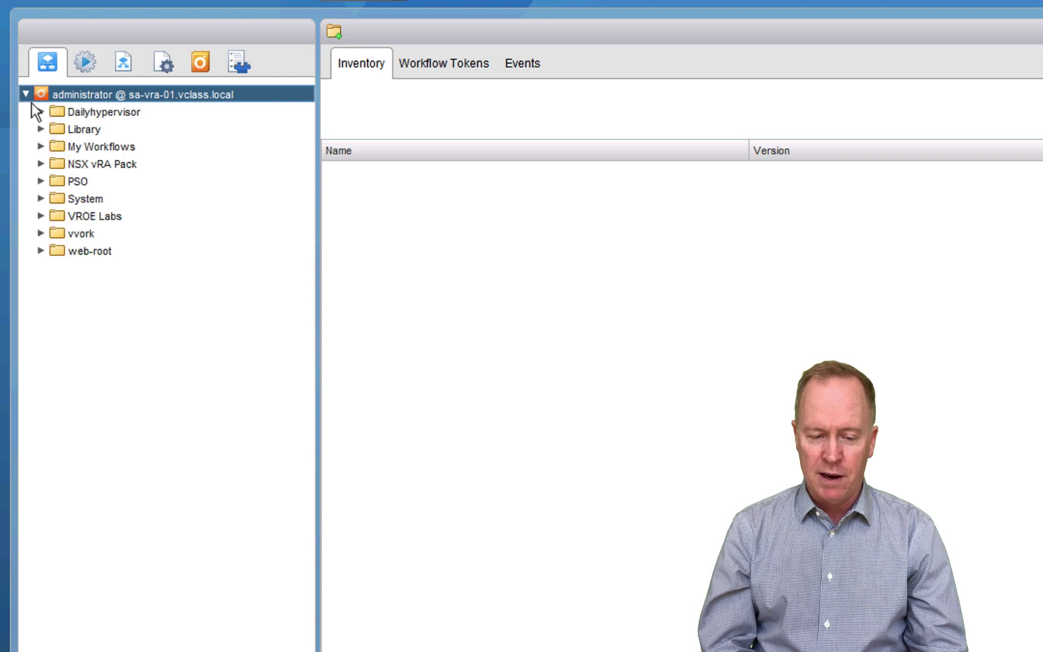
left_click(40, 232)
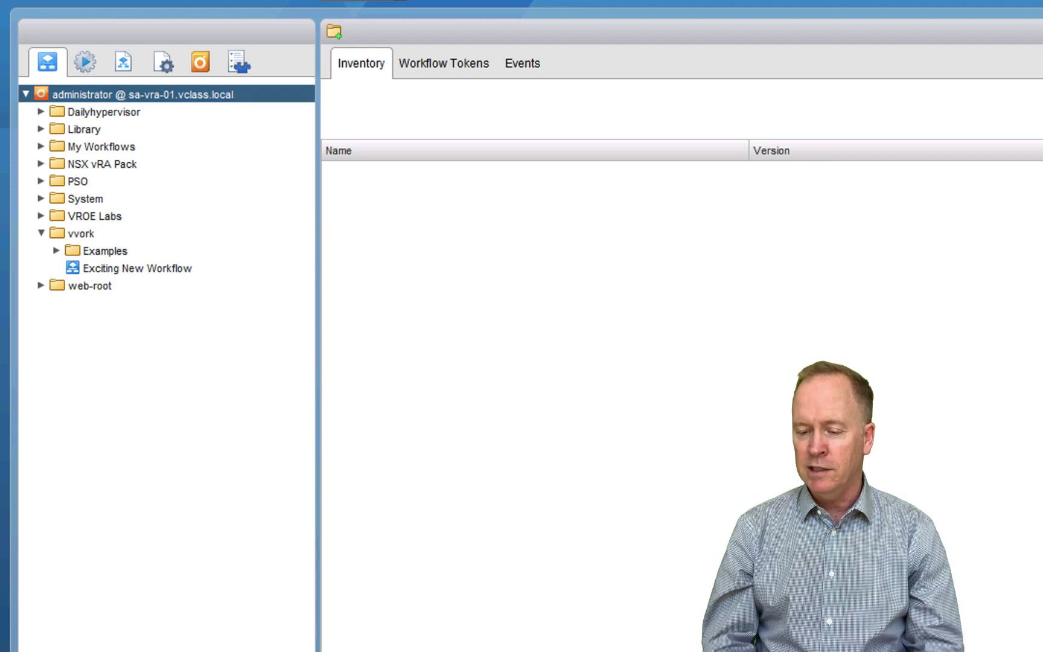
Search for elements whose name contains Exciting, correcting the misspelled search text Excinting
type("E")
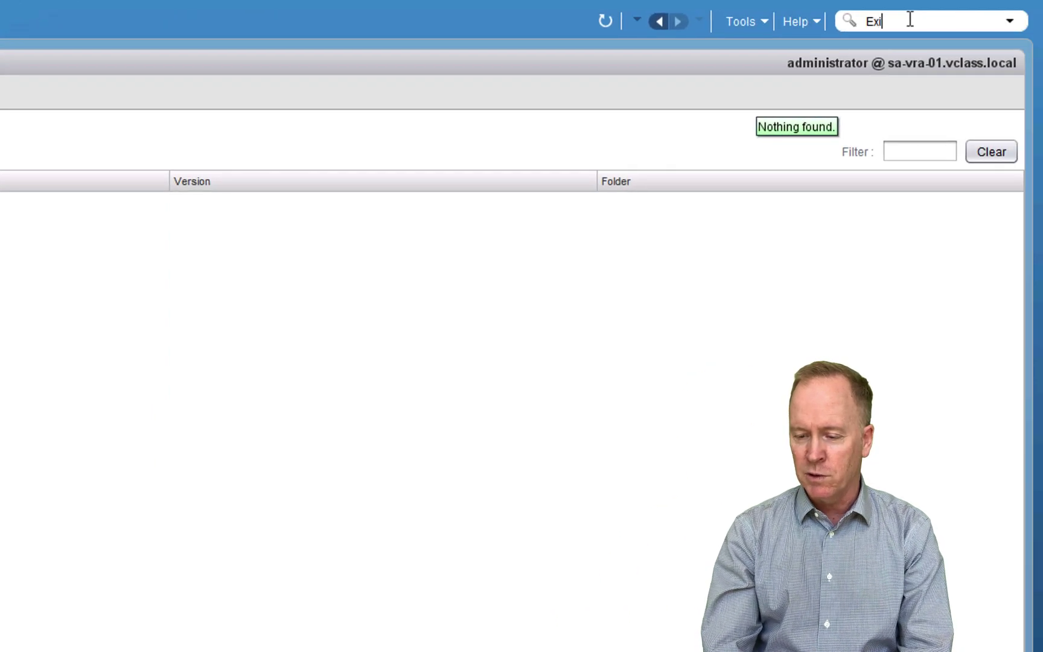
key("BackSpace")
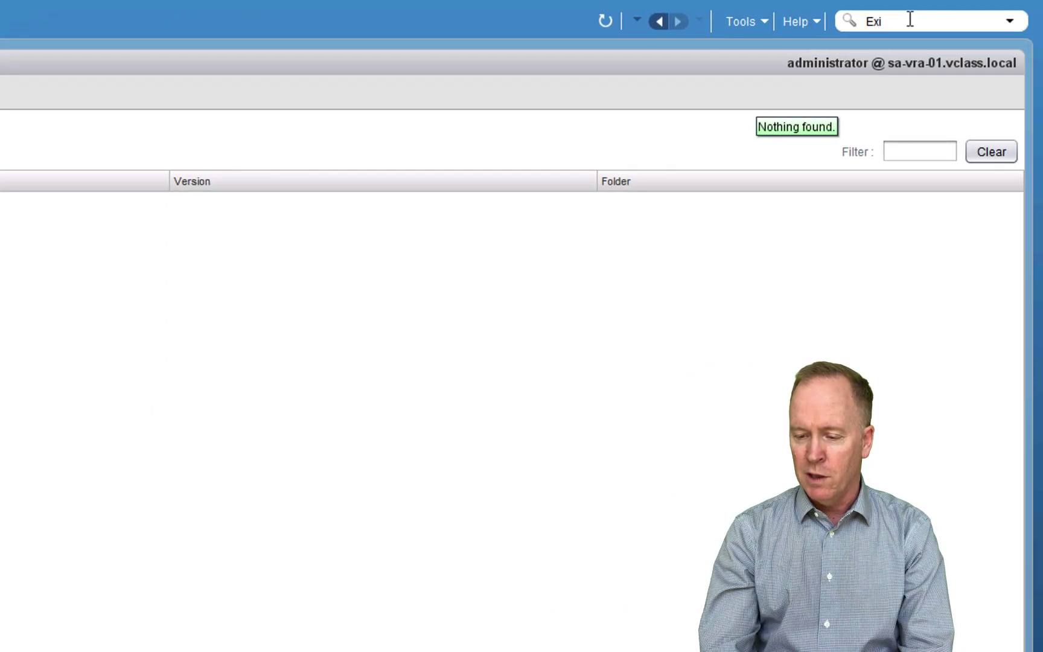
type("xcinting")
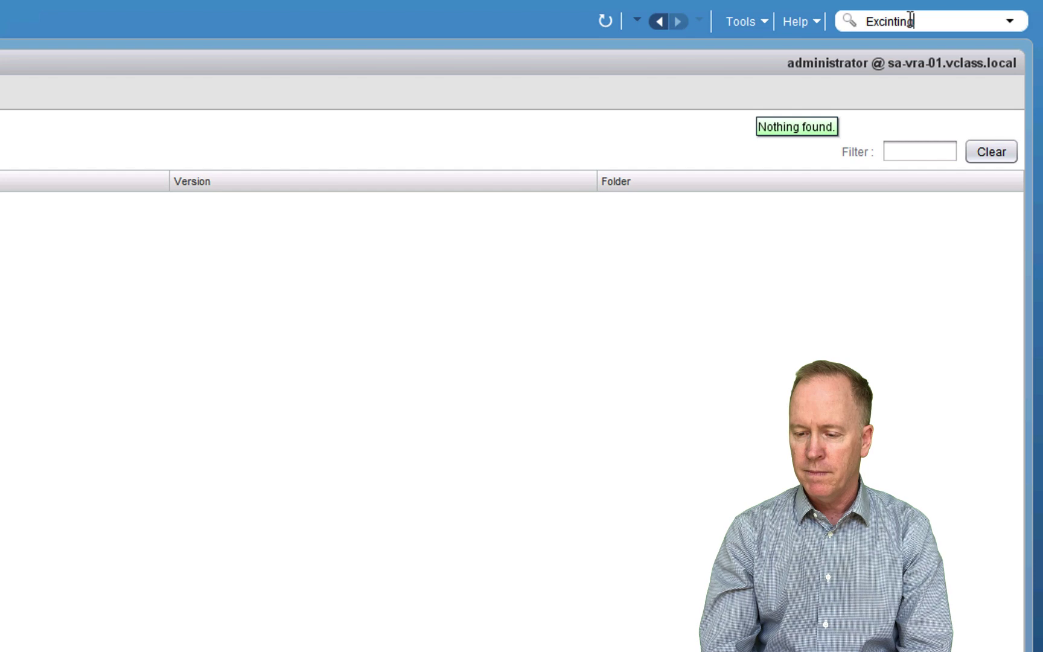
key("Return")
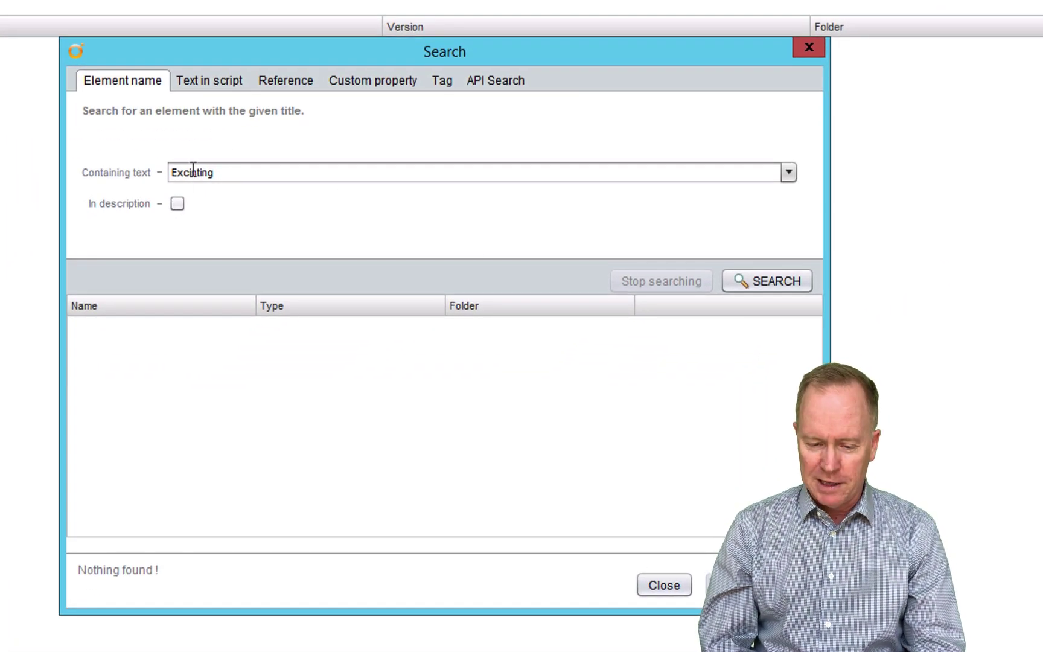
left_click(233, 174)
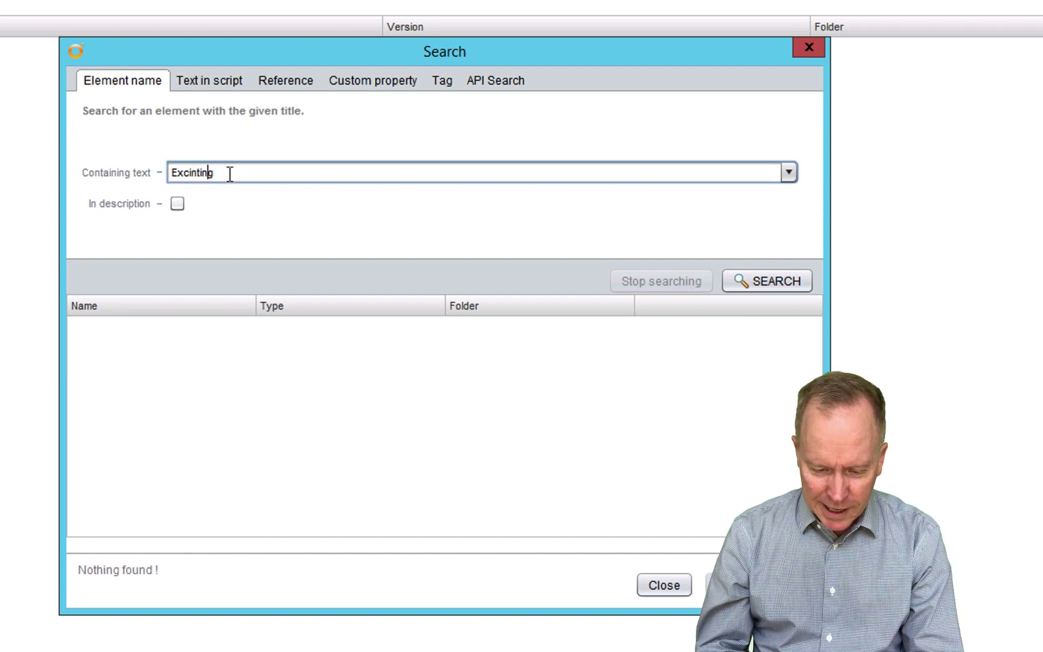
key("Left")
key("Left")
key("Left")
key("Left")
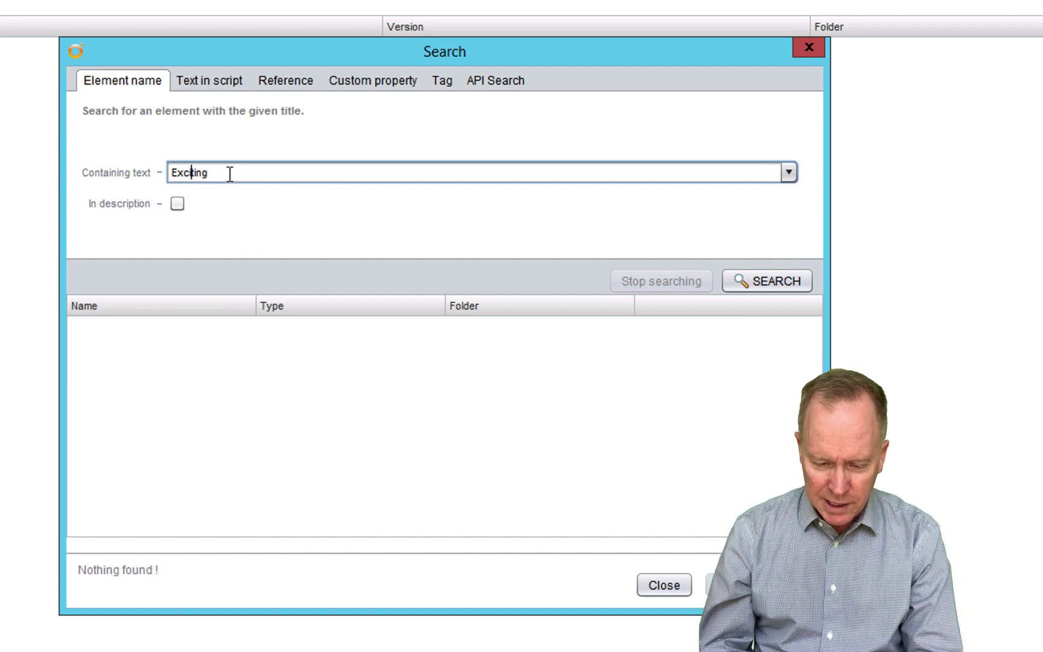
key("BackSpace")
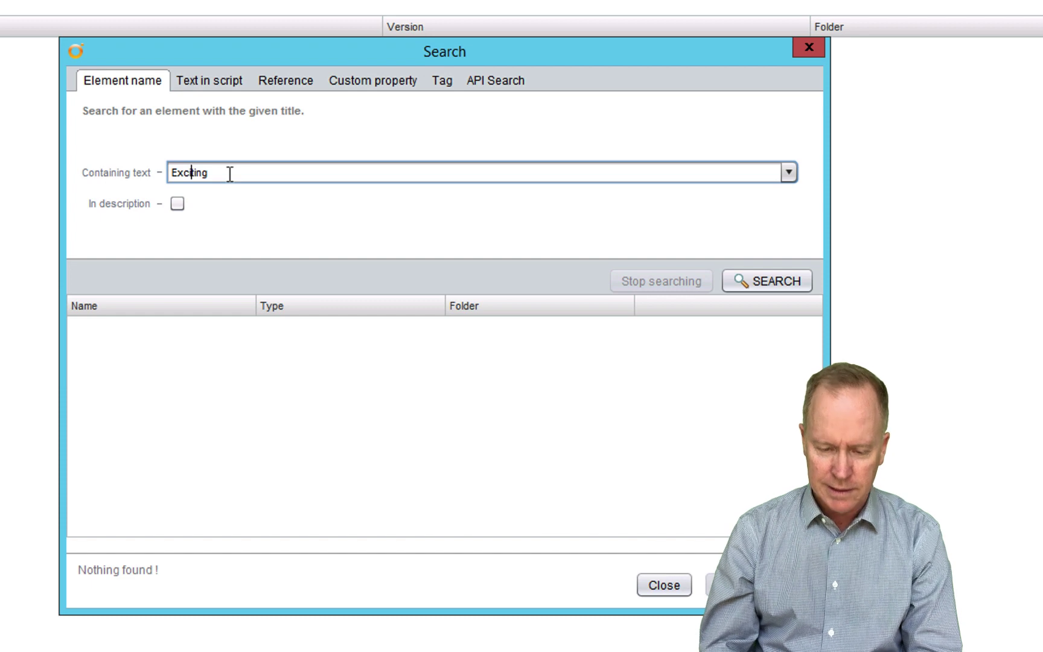
key("Return")
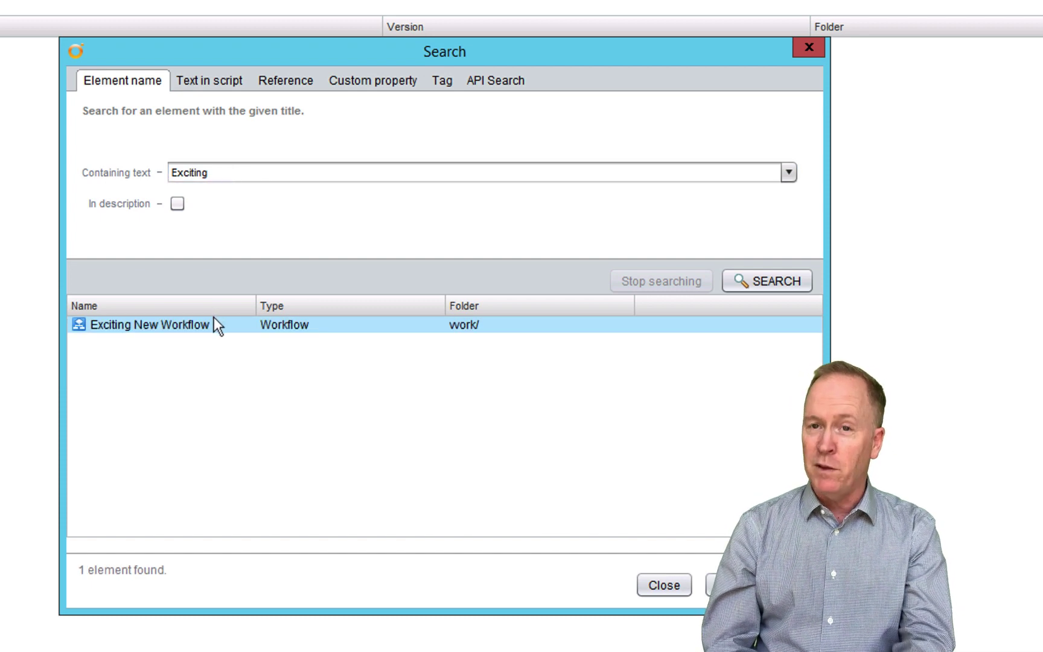
Select the found Exciting New Workflow in the workflow tree and close the search window
left_click(732, 587)
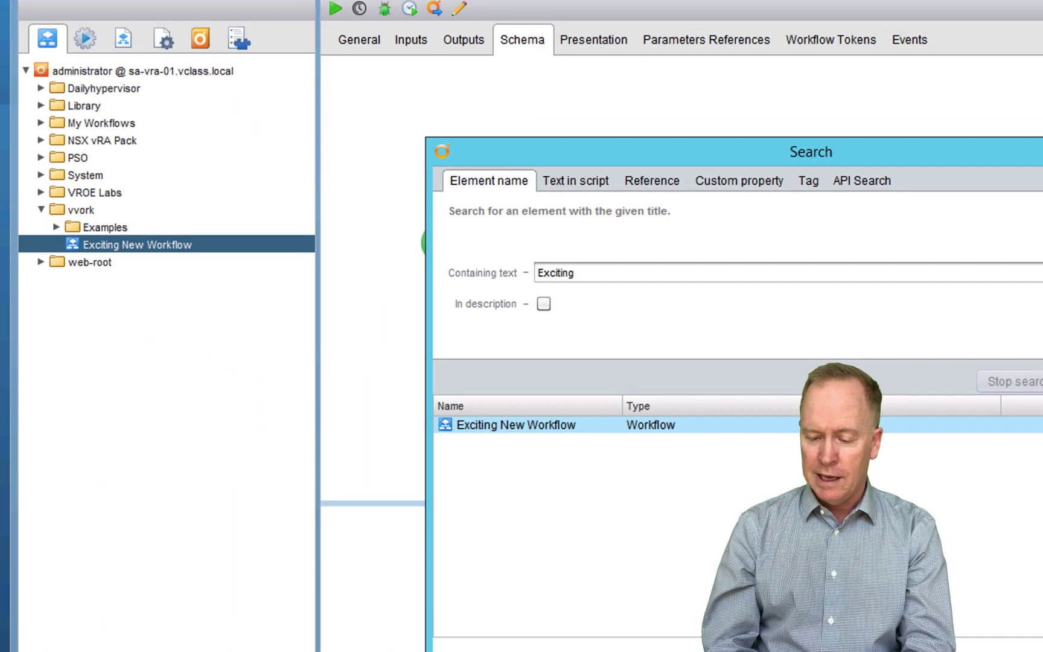
left_click(913, 649)
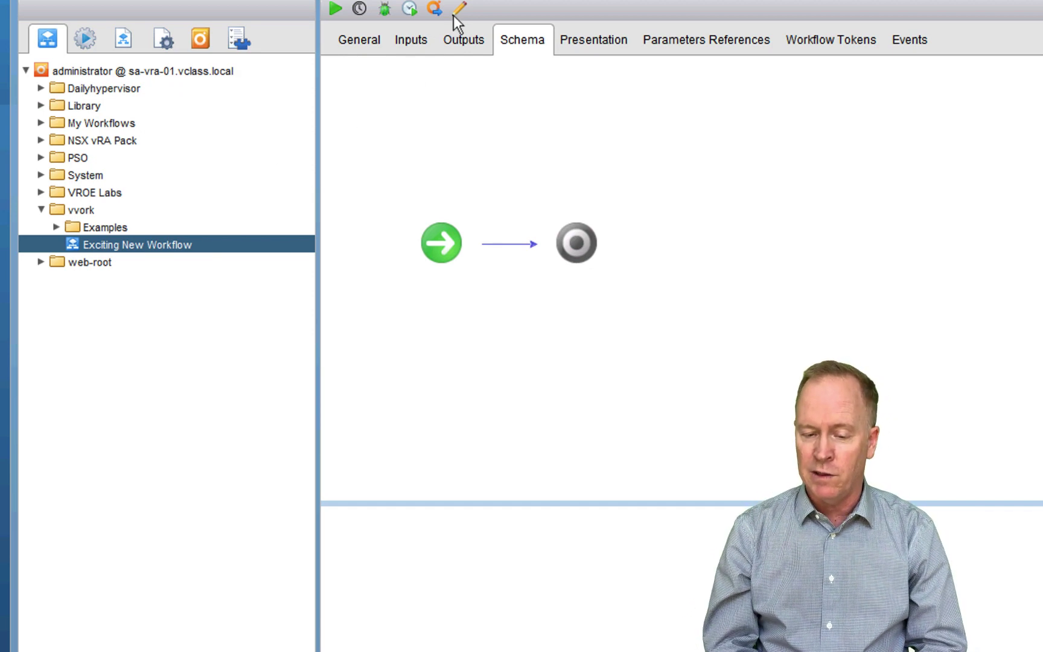
Open Exciting New Workflow in the vvork folder for editing
right_click(119, 244)
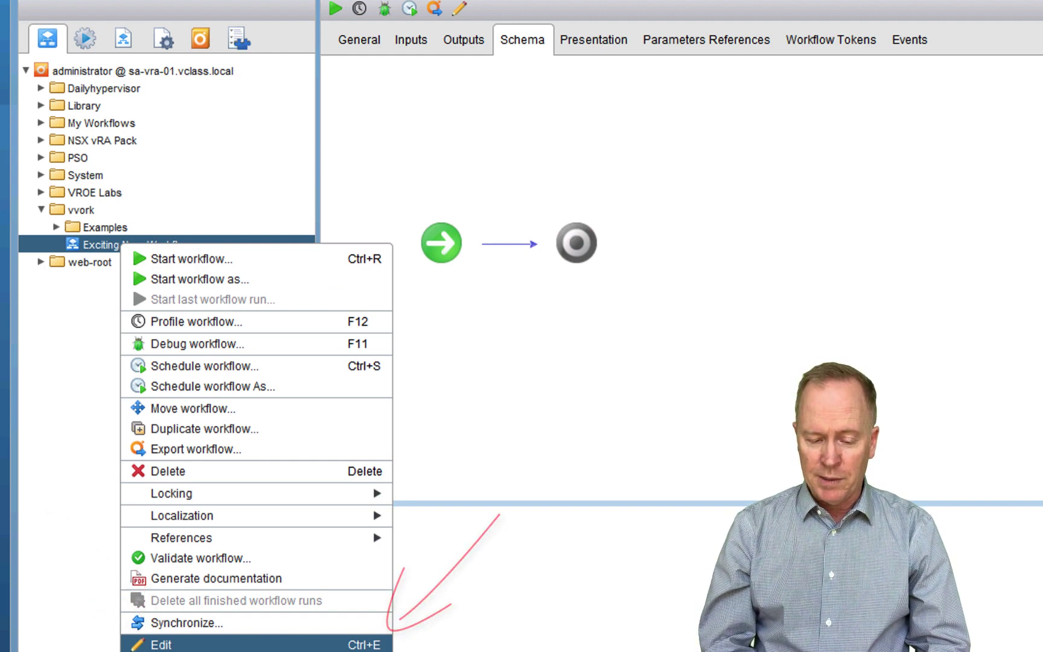
left_click(180, 647)
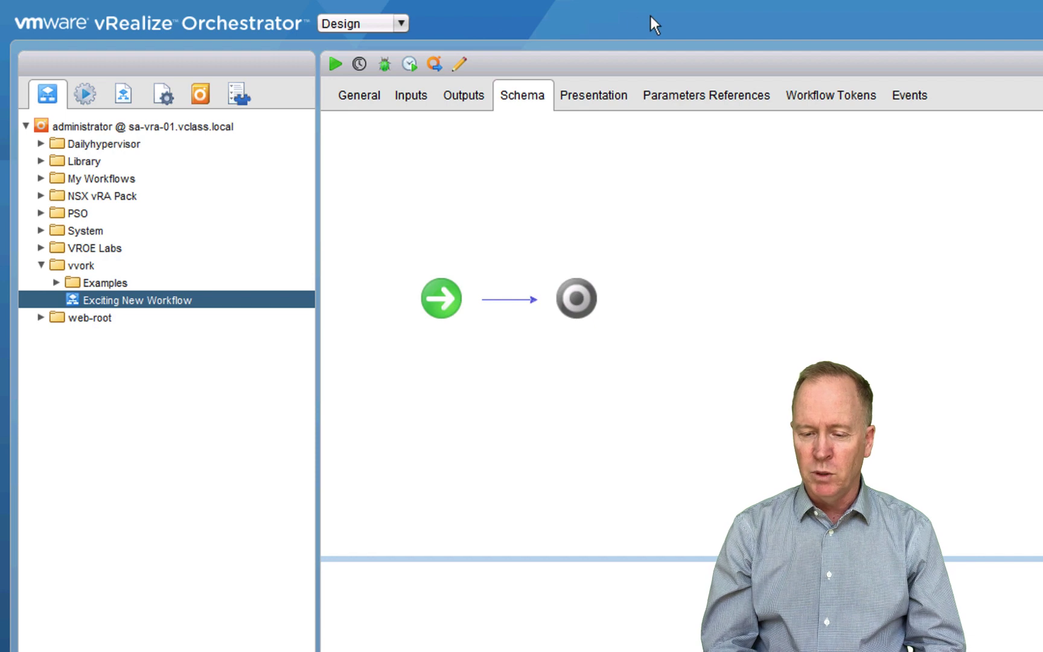
Open Exciting New Workflow for editing, and save and close it without increasing its version
left_click(459, 65)
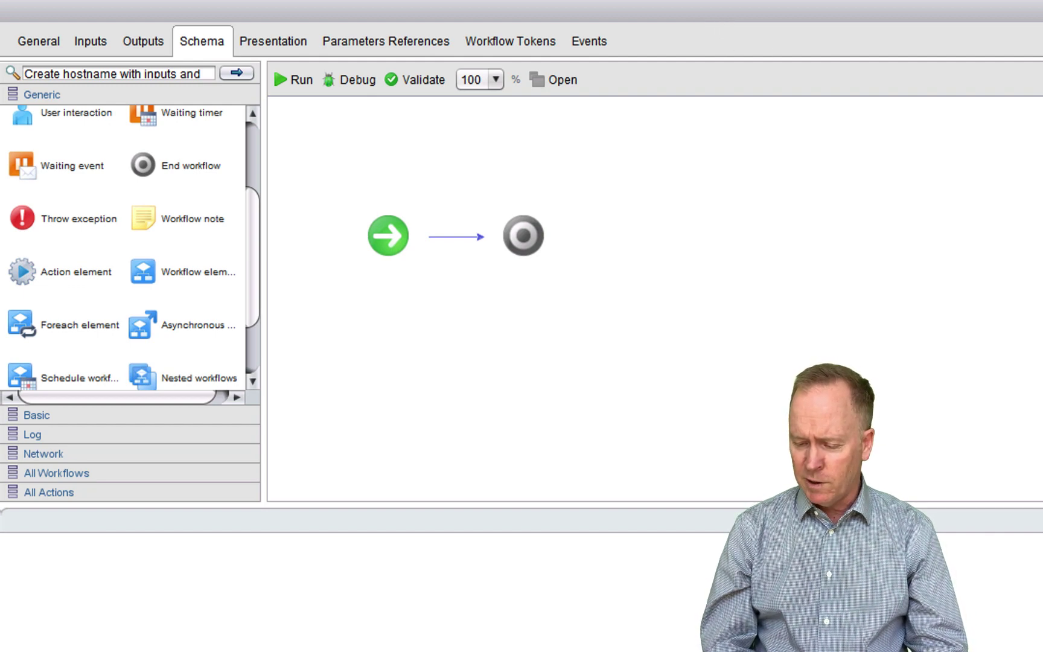
key("ctrl+s")
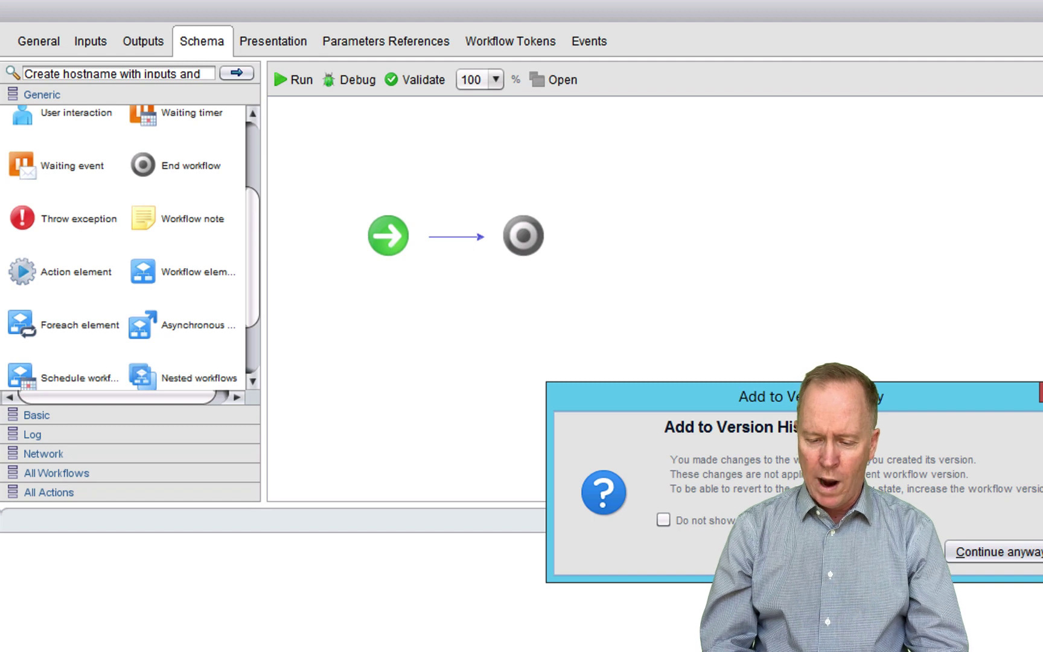
left_click(1024, 558)
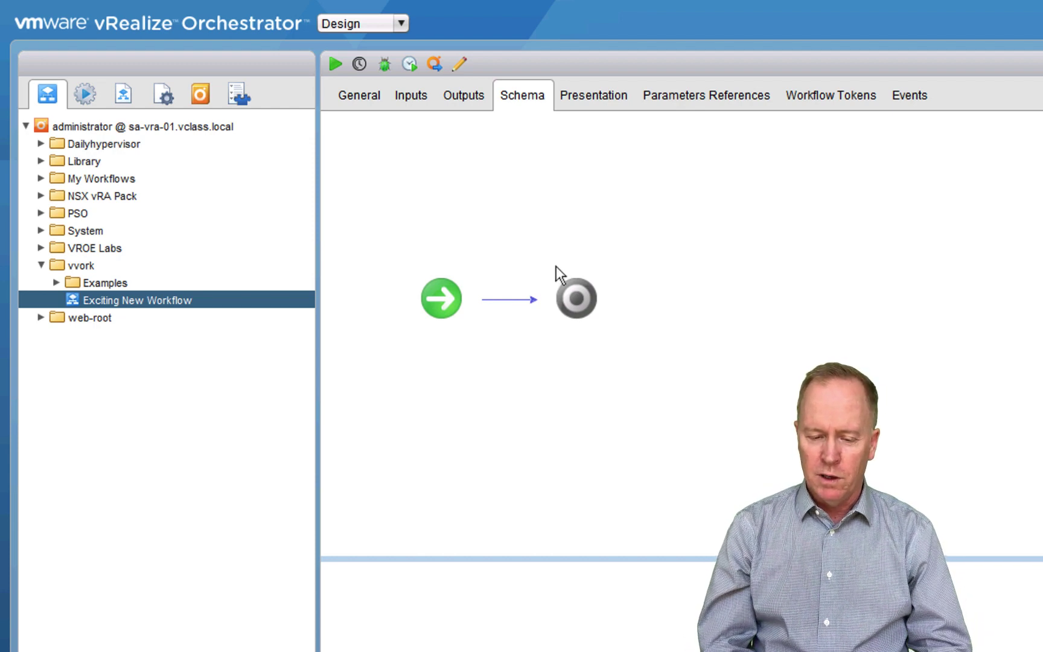
Inspect the properties of the end and start elements in the read-only workflow schema
left_click(580, 300)
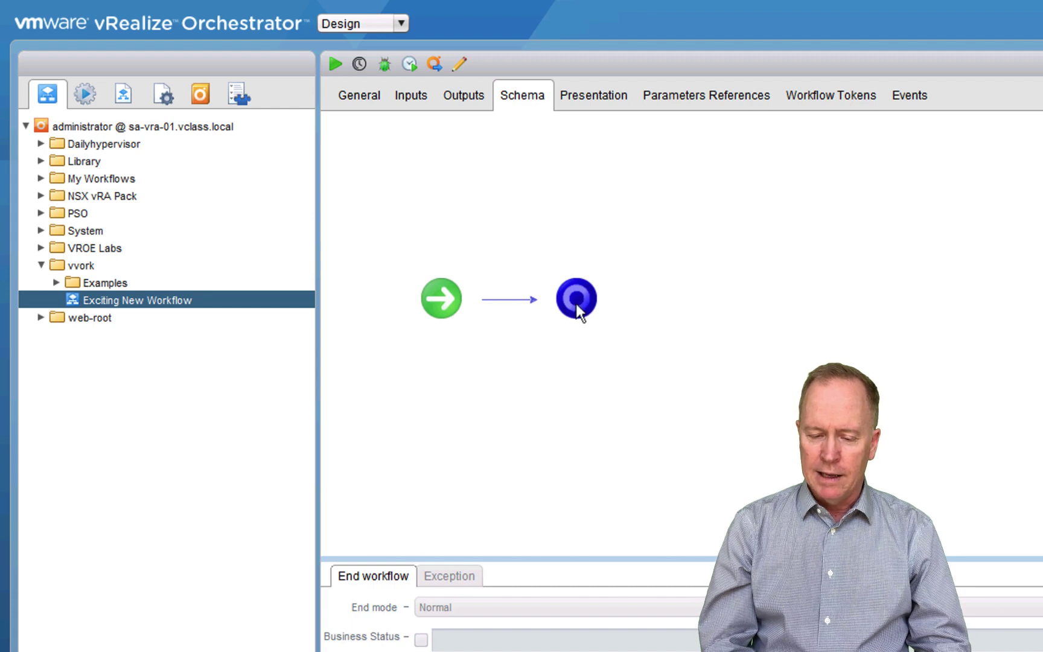
left_click(435, 294)
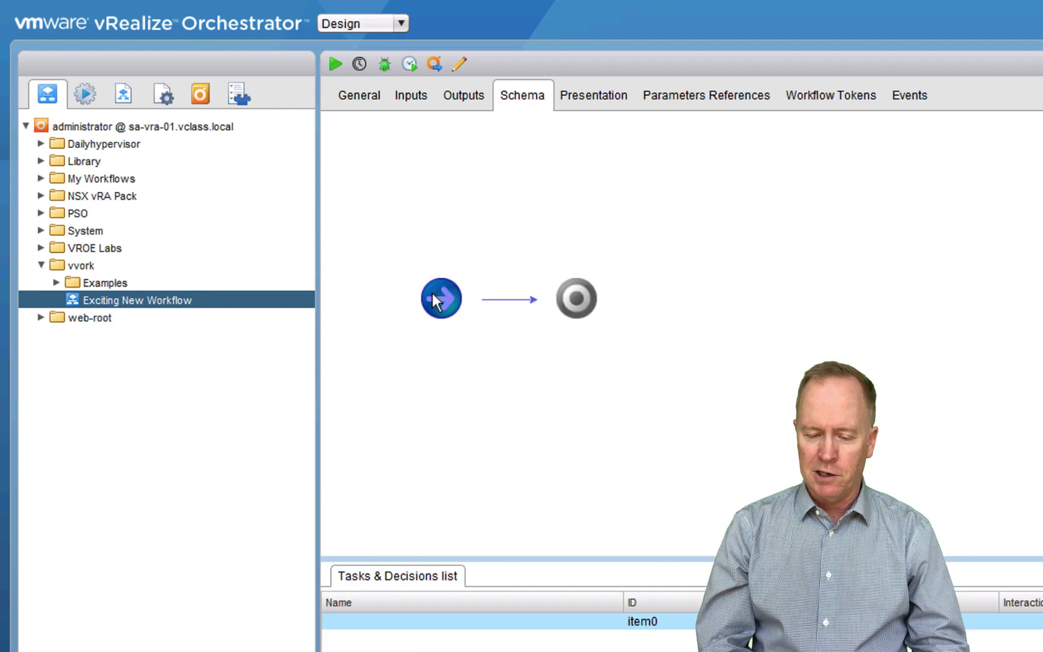
Edit Exciting New Workflow to insert a Scriptable task between its start and end elements, and save and close it without increasing its version
left_click(459, 64)
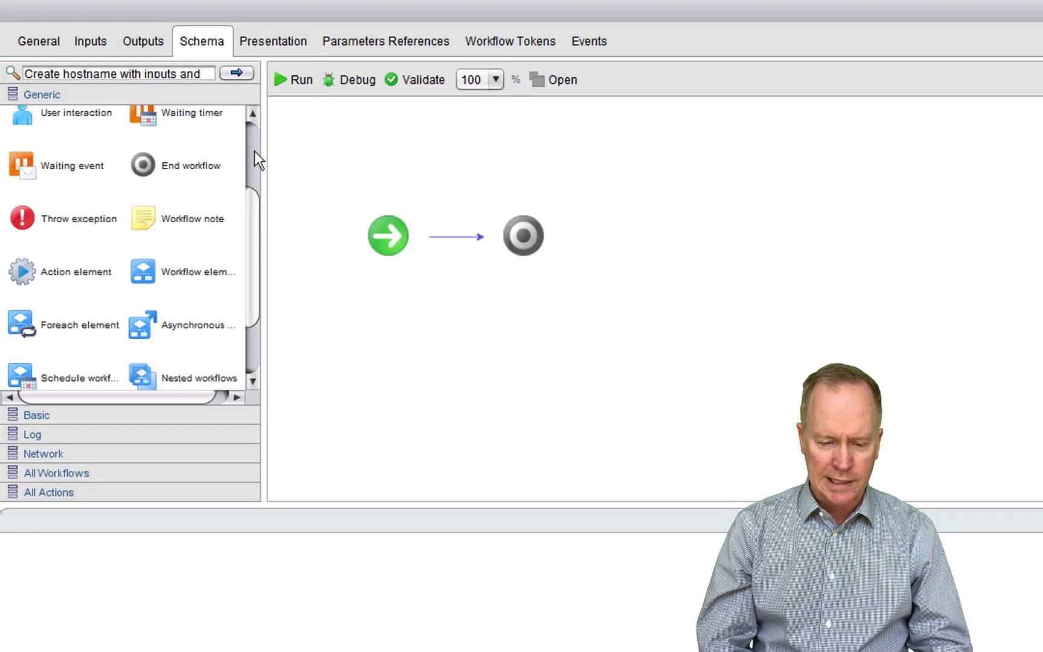
scroll(254, 151, "up", 3)
left_click_drag(63, 133, 448, 236)
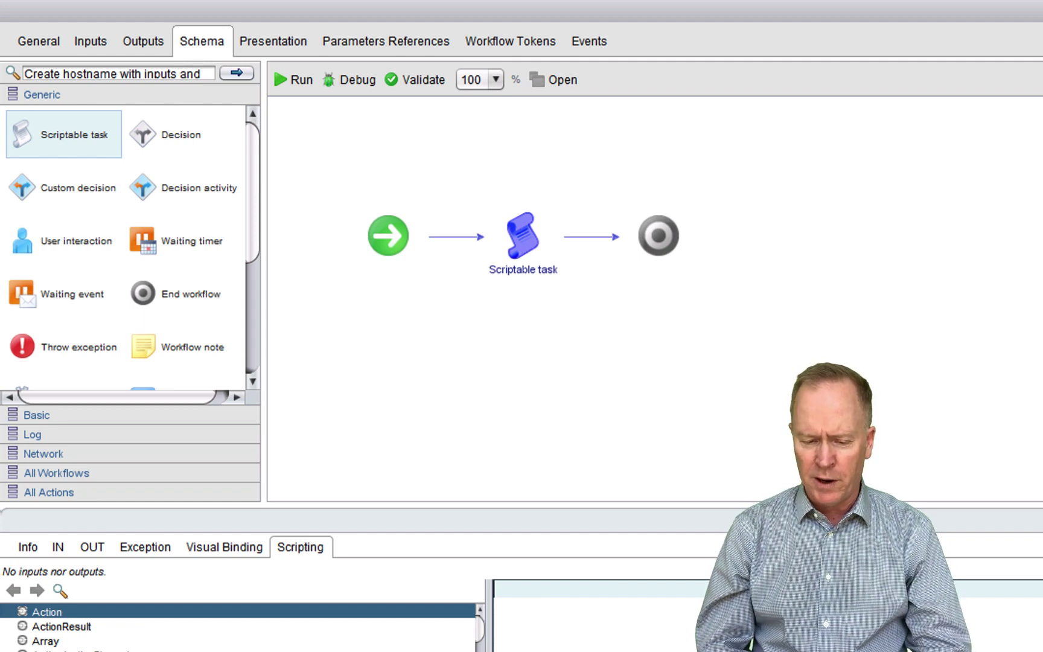
key("ctrl+s")
left_click(941, 535)
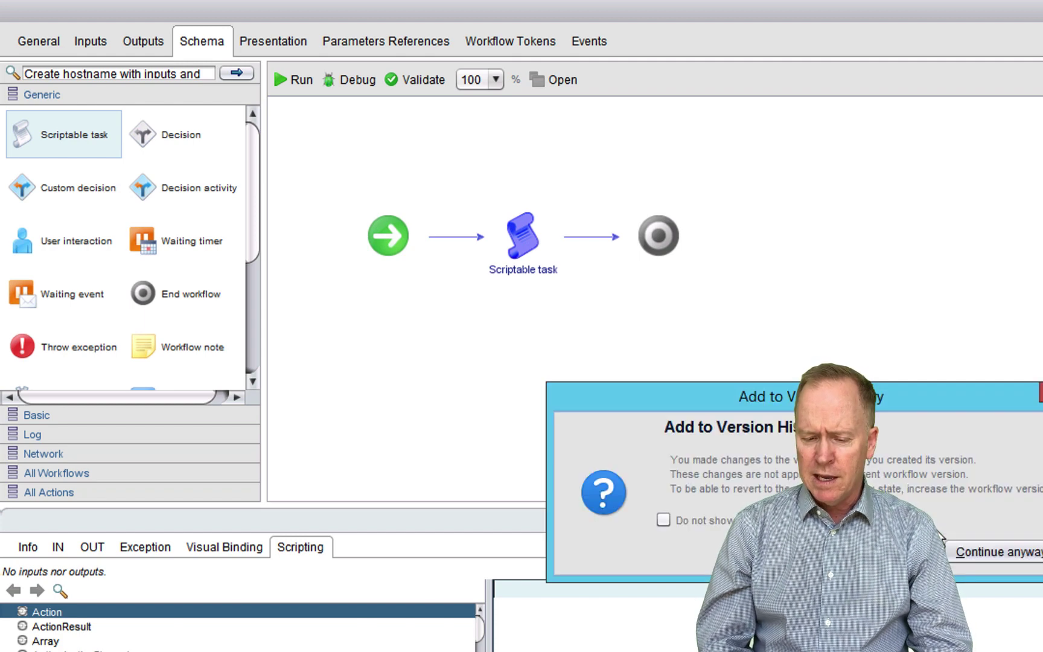
left_click(966, 548)
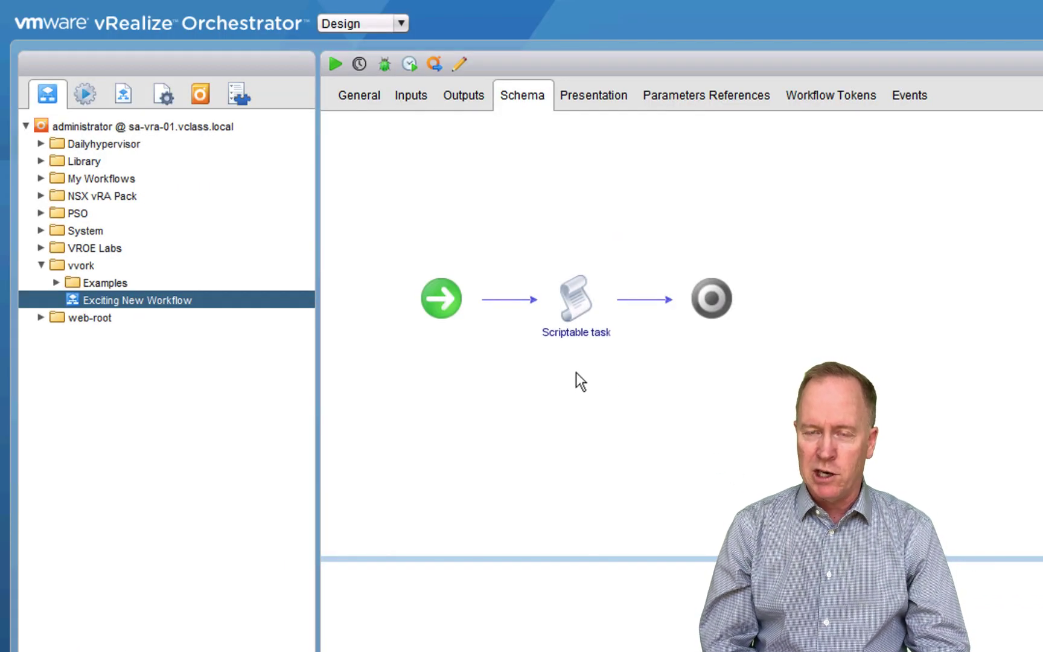
Examine the Scriptable task's visual binding, exception, output, input and general information settings in the read-only schema
left_click(575, 301)
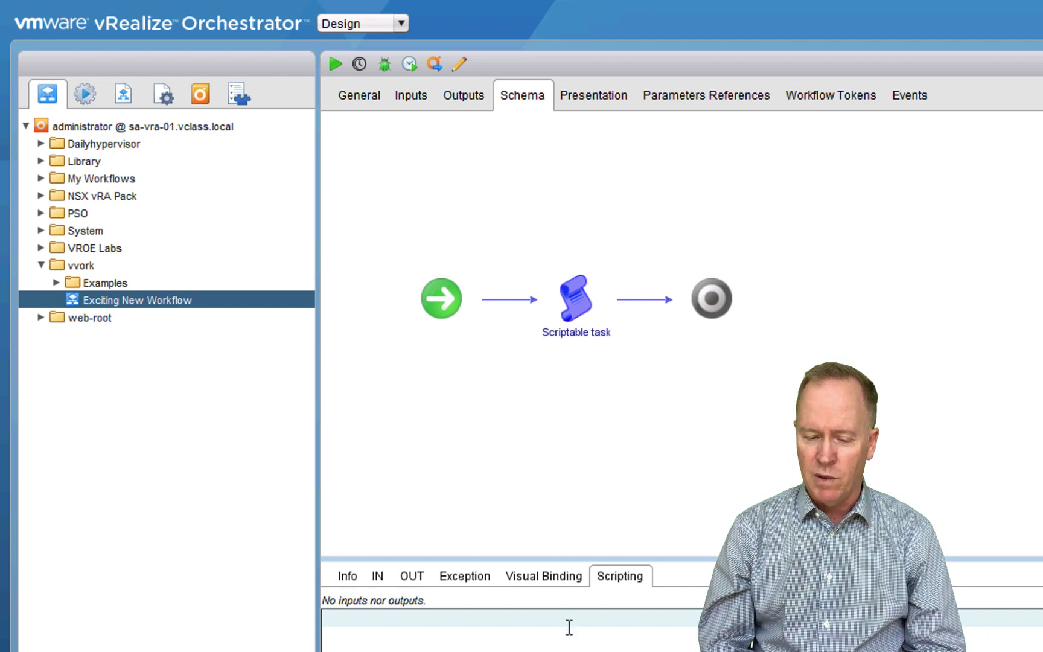
left_click(557, 581)
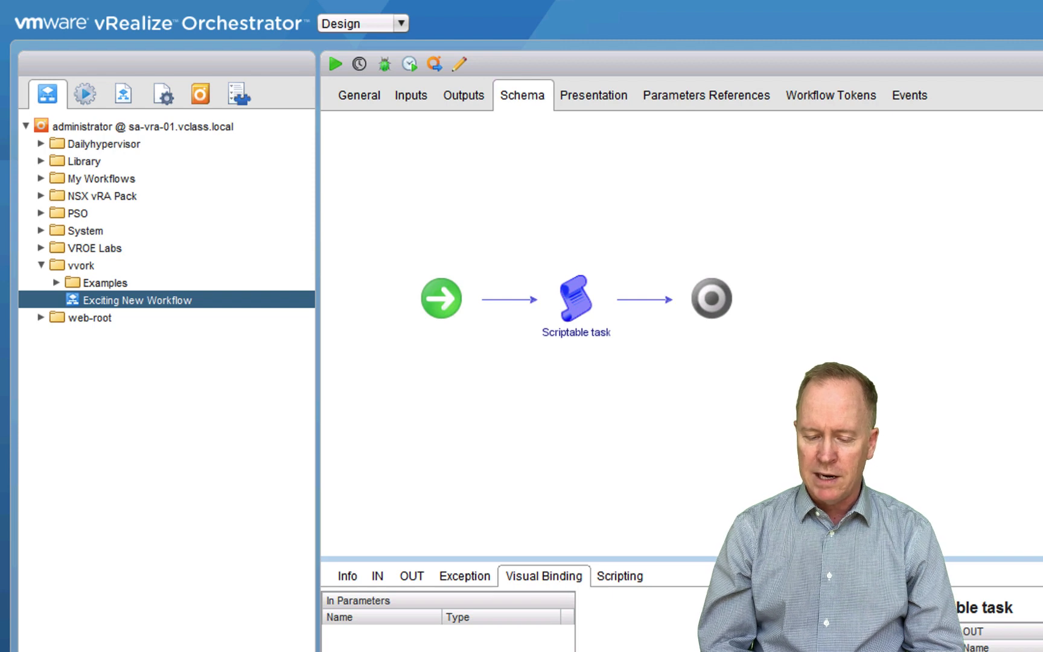
left_click(461, 578)
left_click(414, 576)
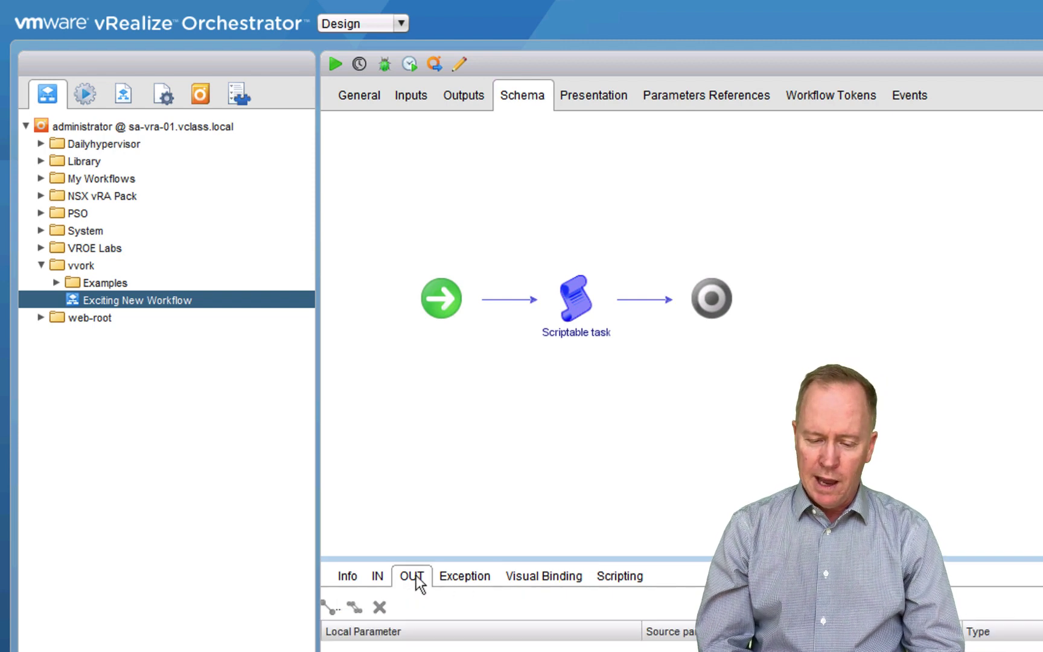
left_click(377, 576)
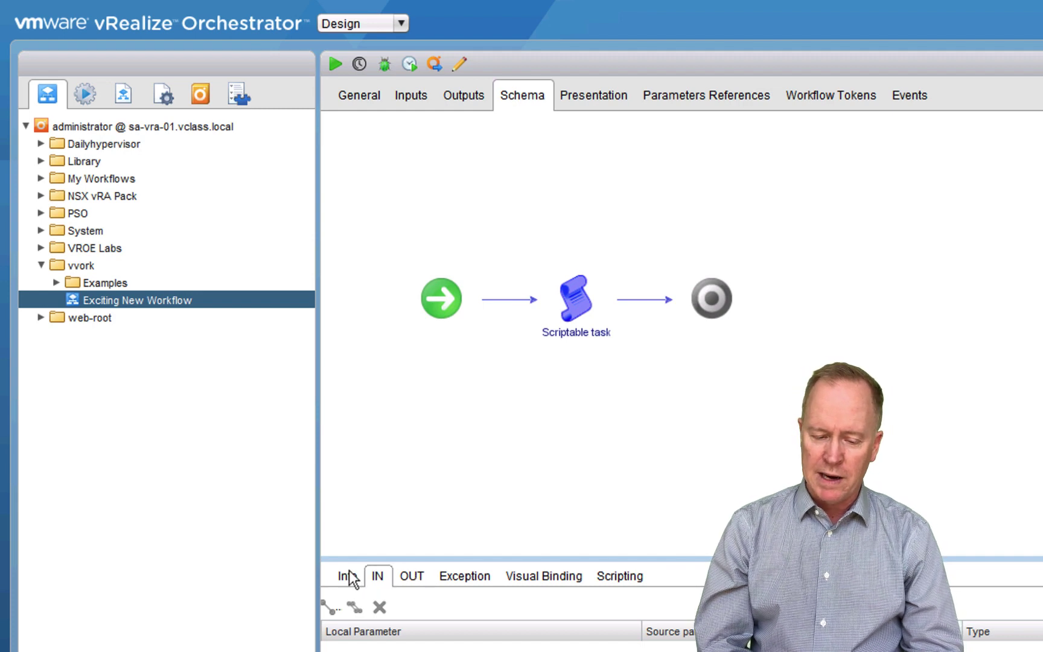
left_click(349, 575)
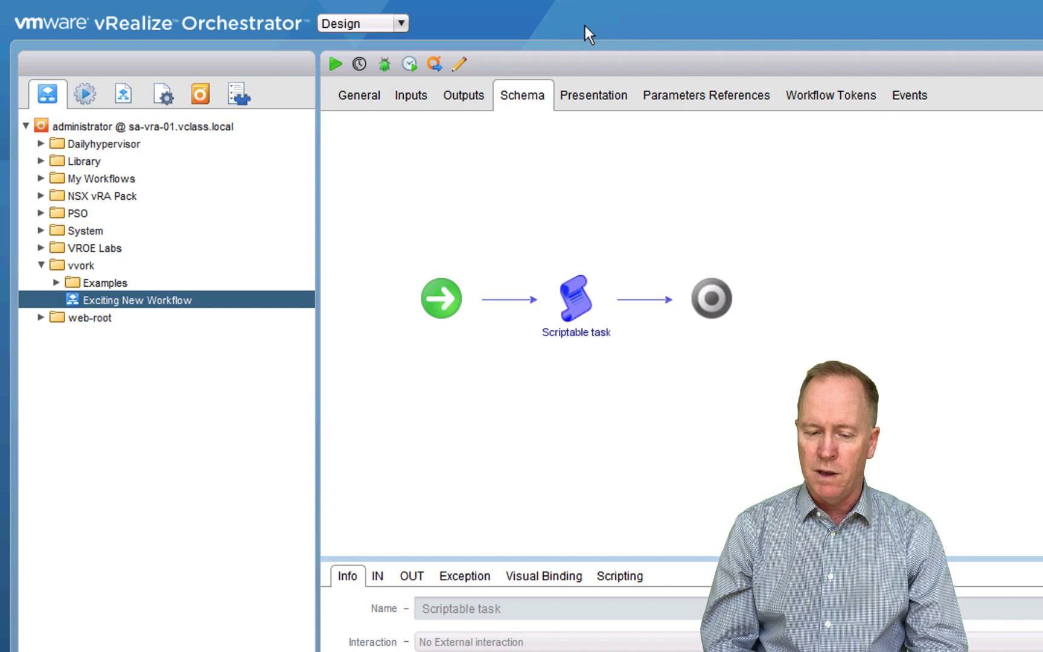
Reopen the workflow for editing and enter the script System.log("Hello, world!"); in the Scriptable task
left_click(457, 69)
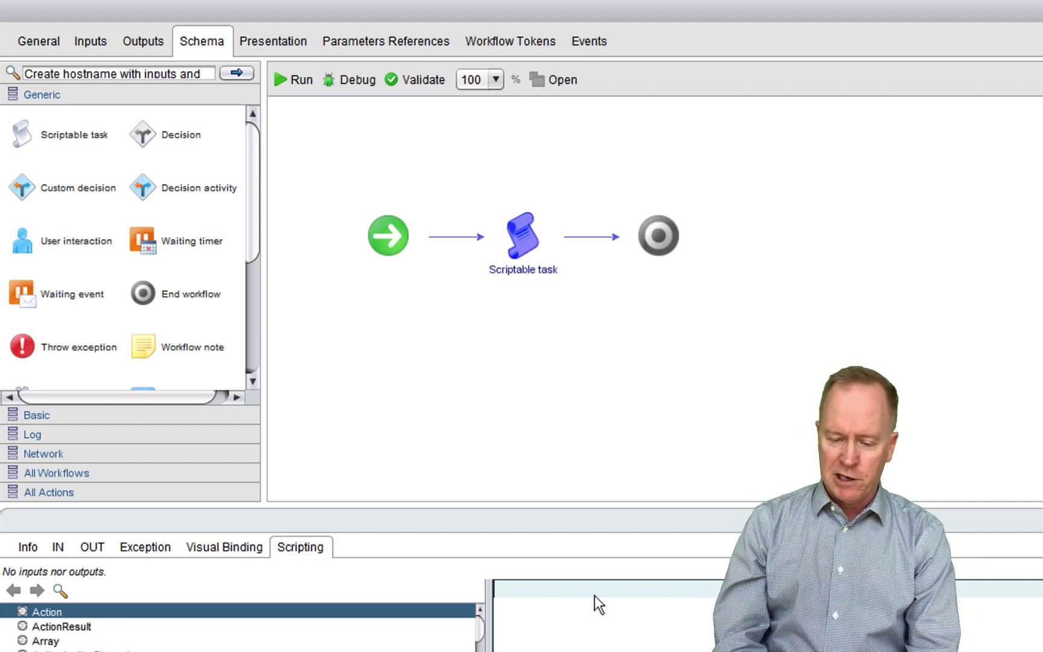
type("System")
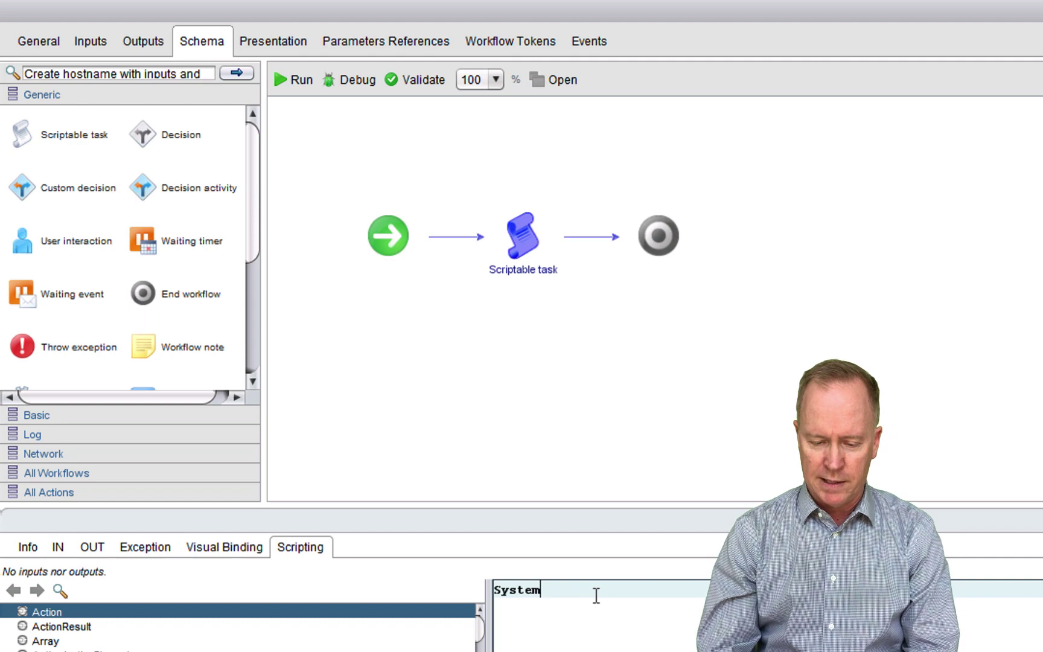
type(".log(\"H")
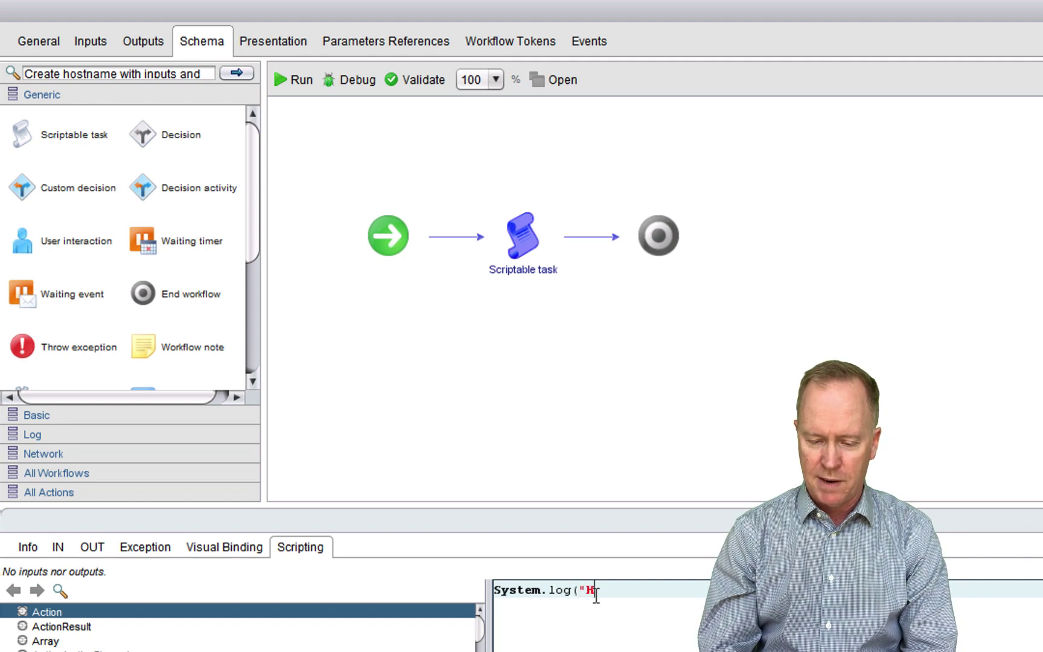
type("ello, worl")
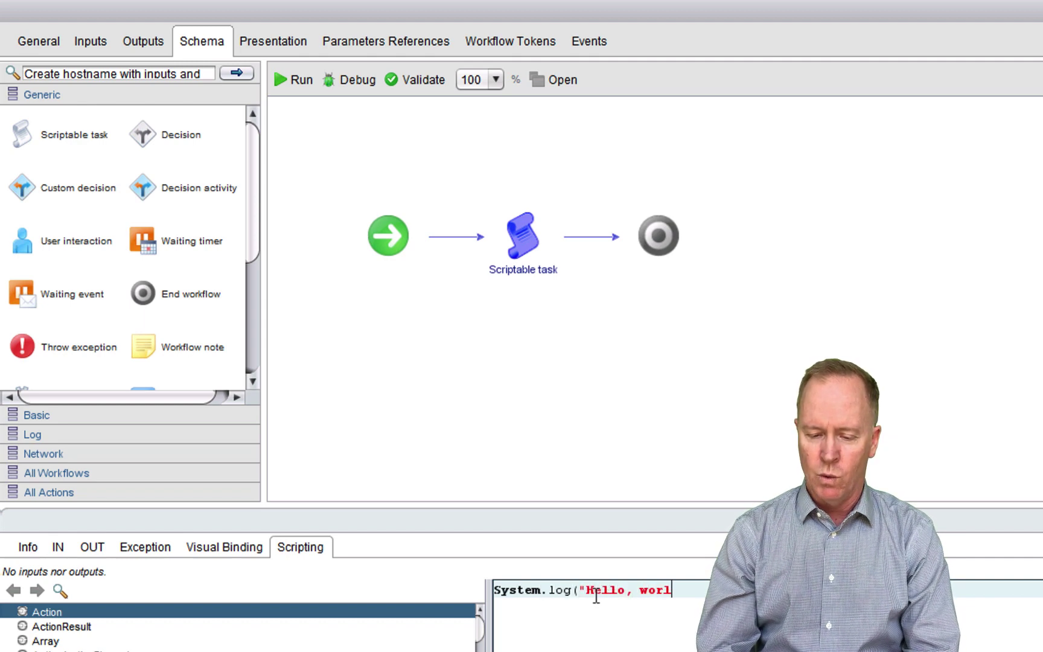
type("d!\");")
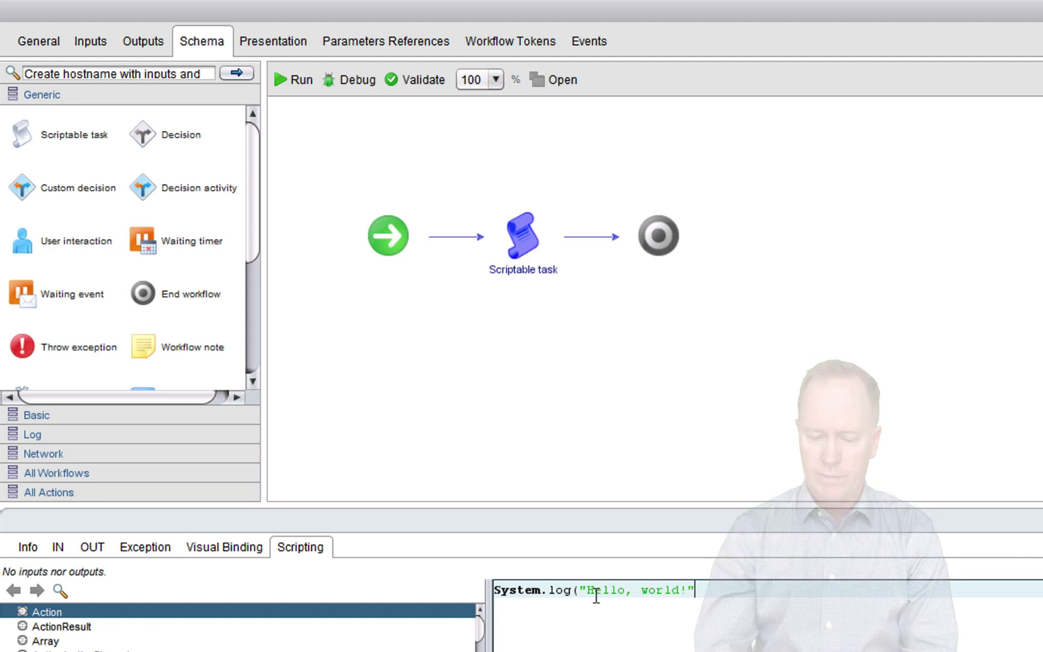